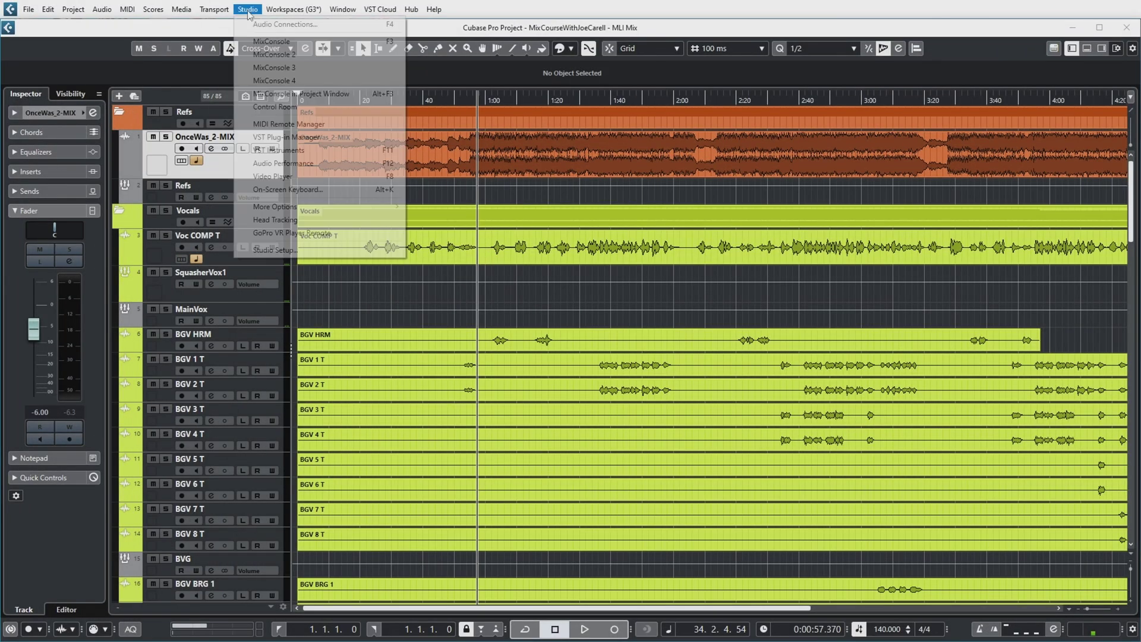
# Open the VST Plug-in Manager, browse the Instruments and Blocklist tabs, and show Acon Digital DeClick 2's details
pyautogui.click(291, 138)
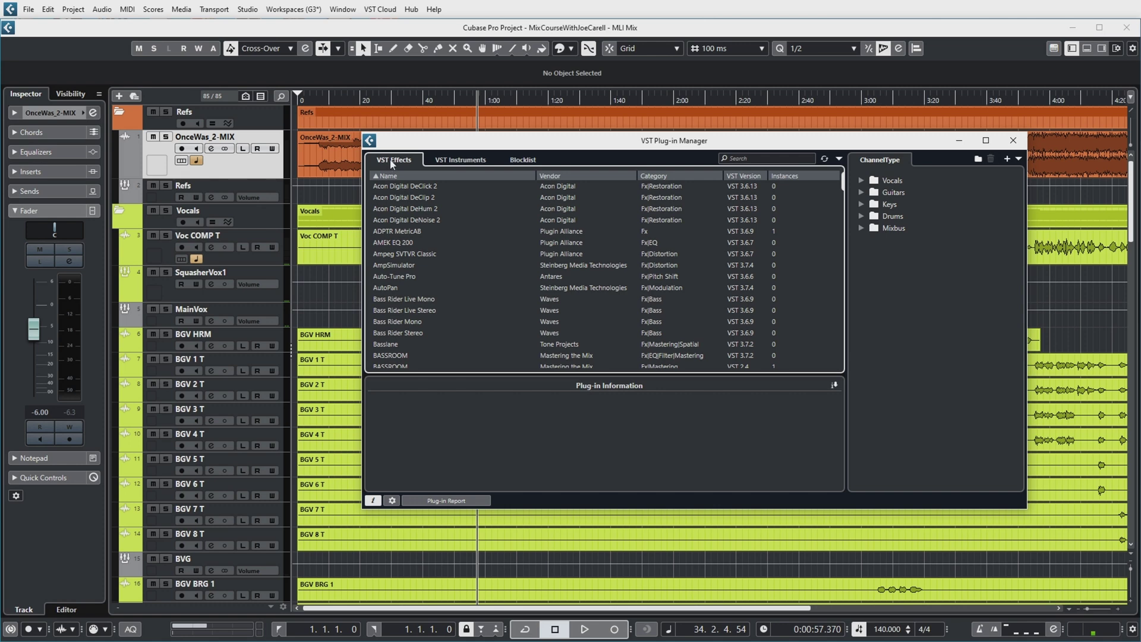
pyautogui.click(478, 161)
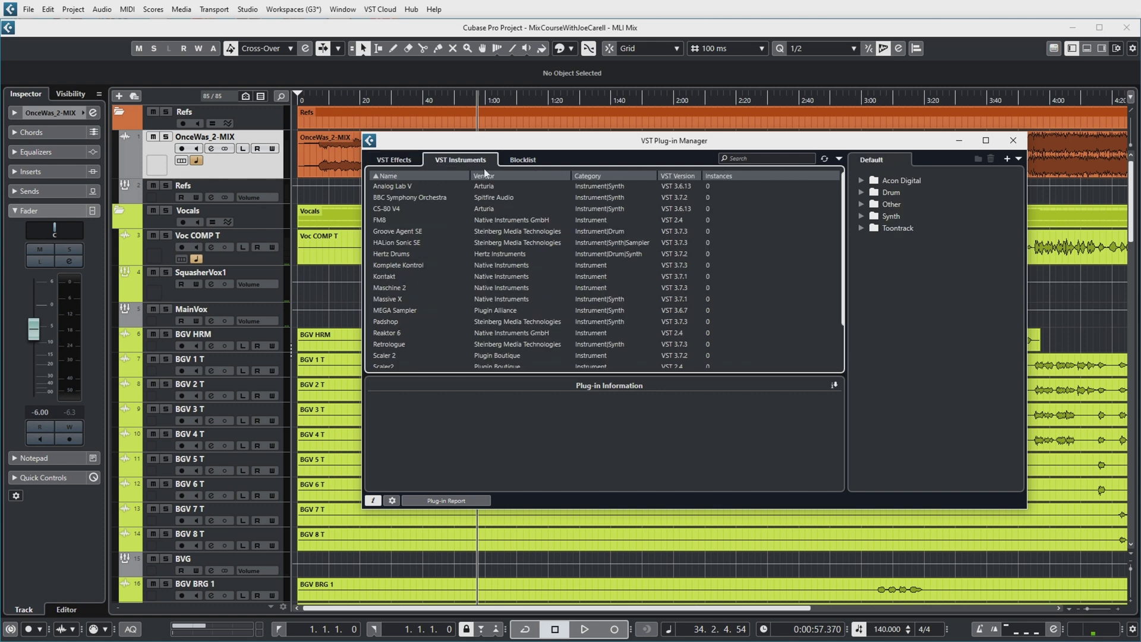
pyautogui.click(524, 160)
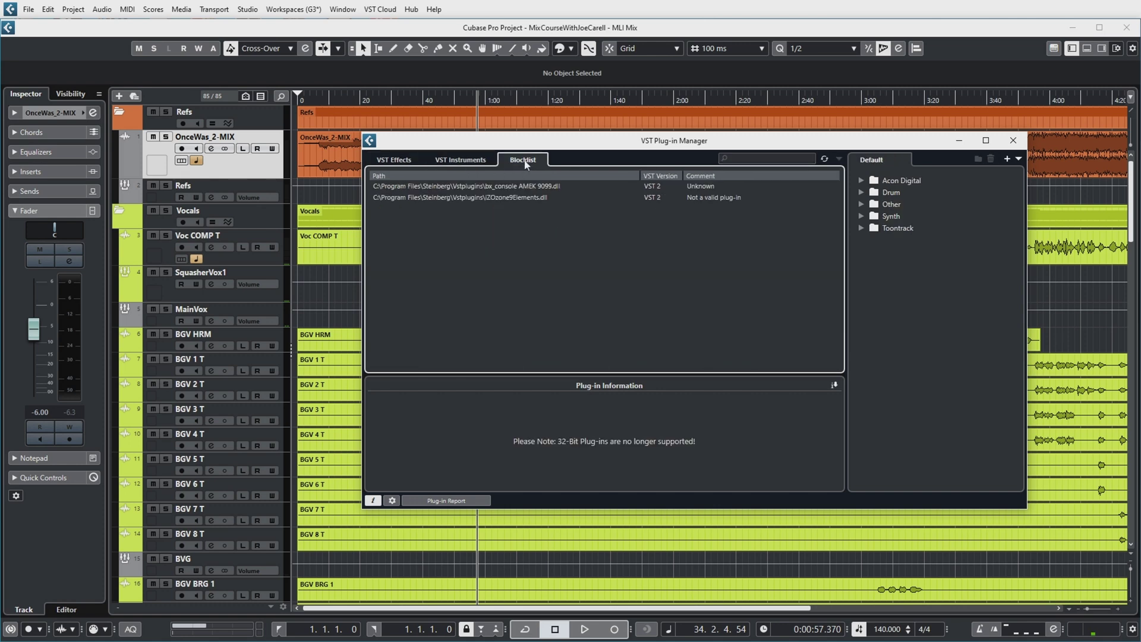
pyautogui.click(392, 160)
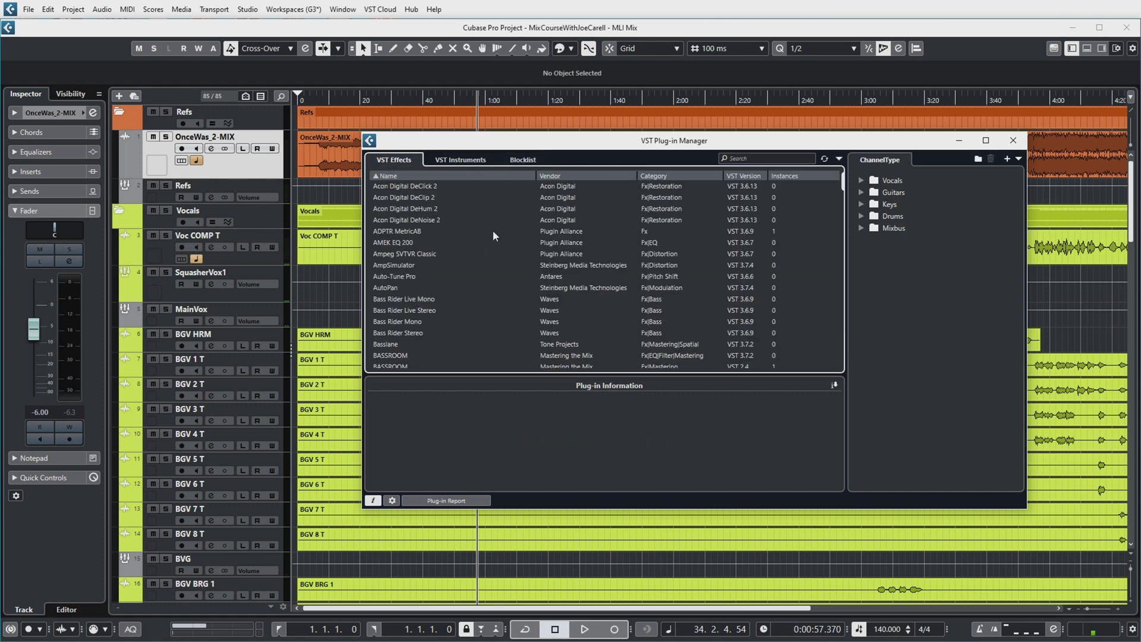
pyautogui.click(404, 186)
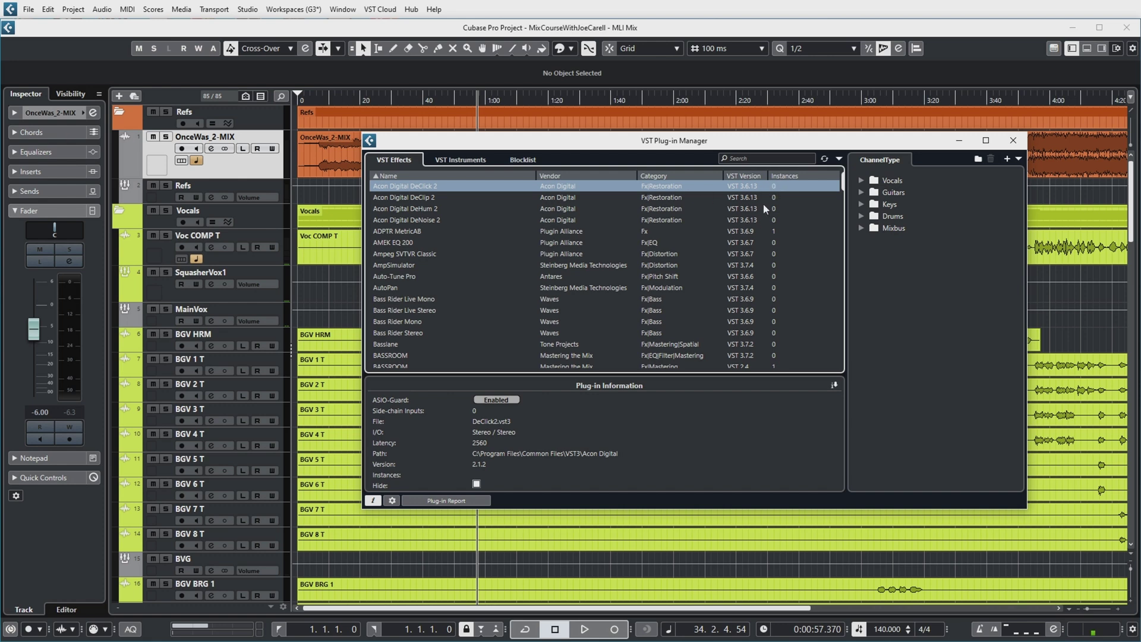
# Filter the effects list to 64-Bit Float plug-ins, then hide plug-ins in the active collection
pyautogui.click(824, 158)
pyautogui.click(838, 159)
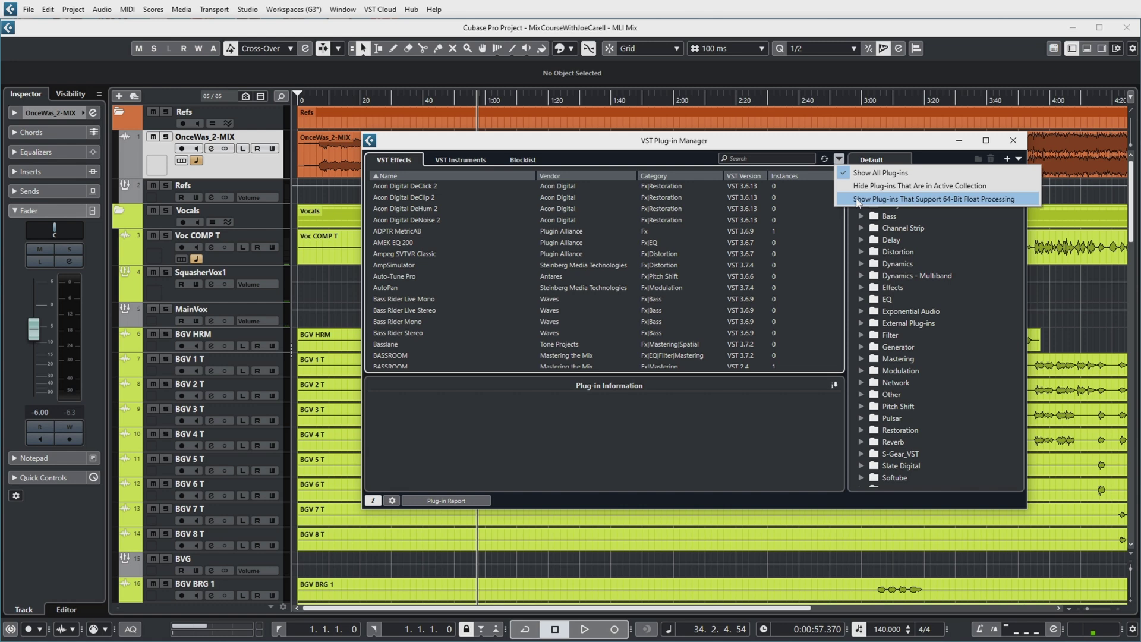
pyautogui.click(857, 200)
pyautogui.click(838, 159)
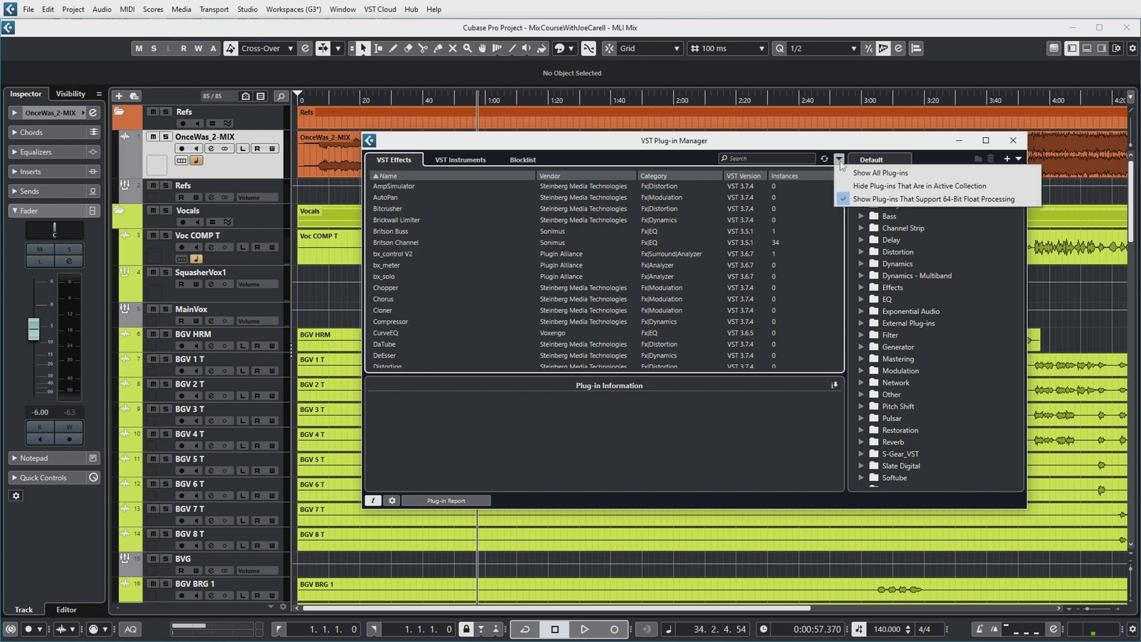
pyautogui.click(863, 188)
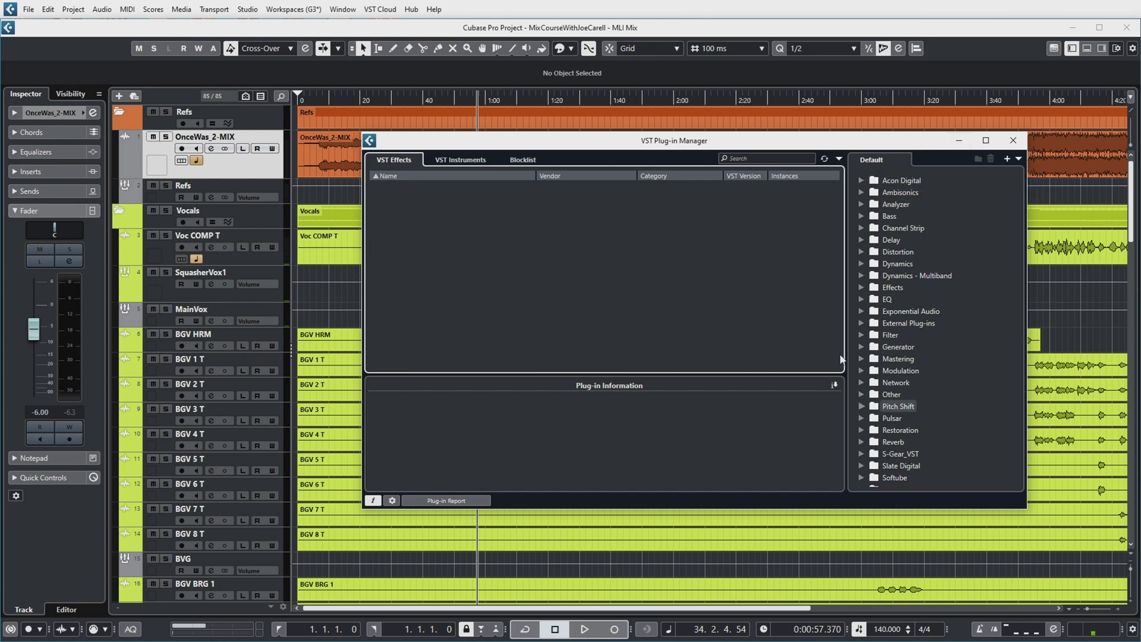
# Set the filter back to Show All Plug-ins
pyautogui.click(883, 165)
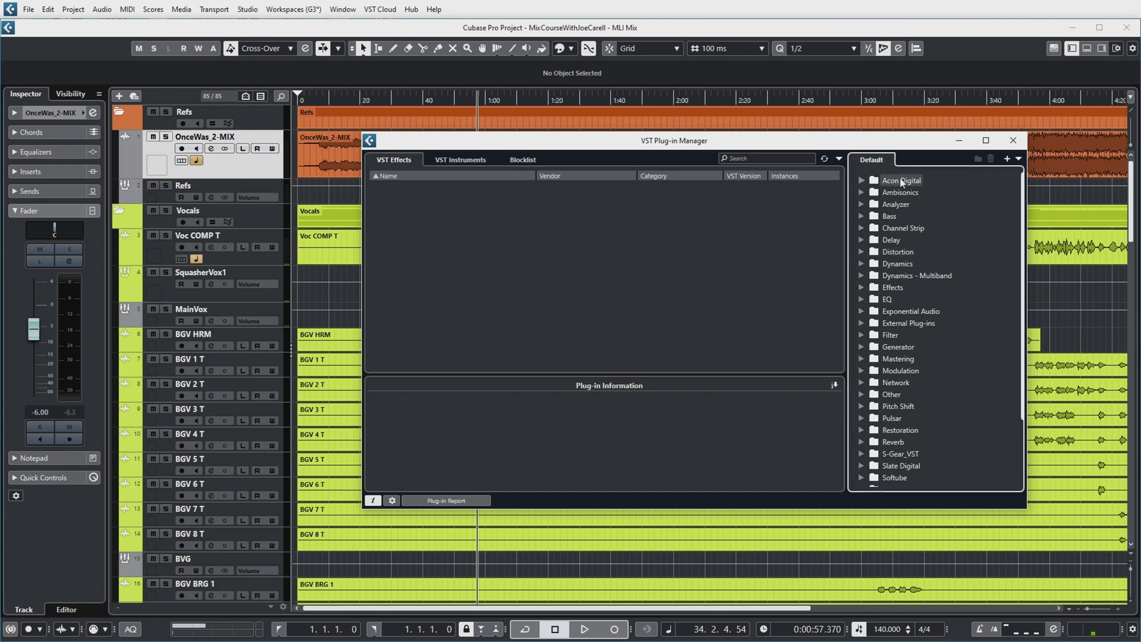
pyautogui.click(690, 258)
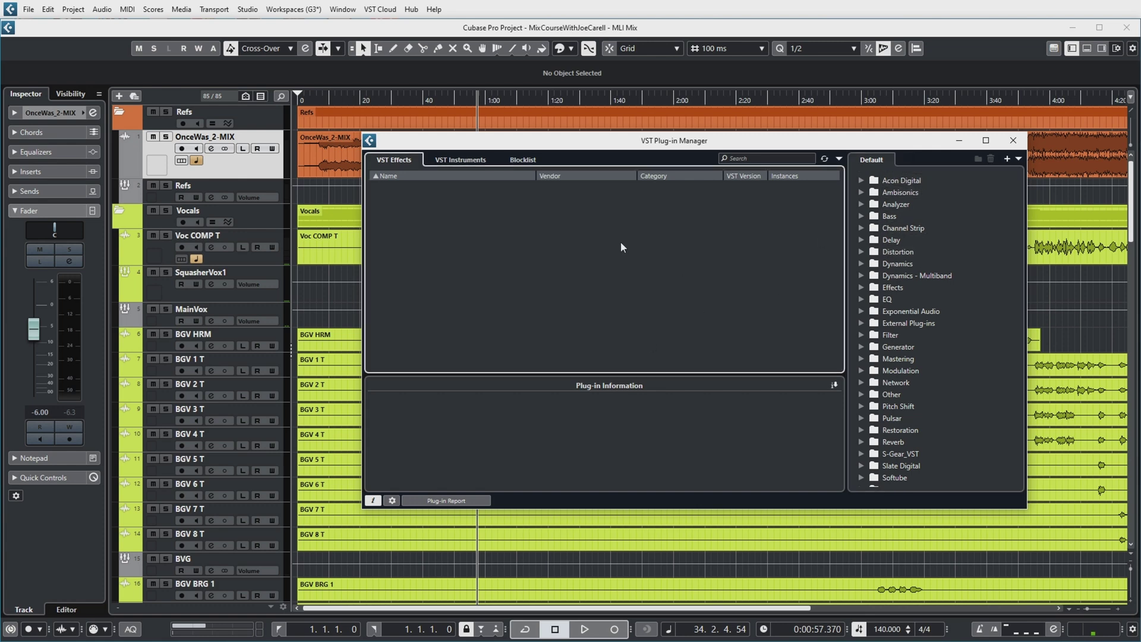
pyautogui.click(839, 158)
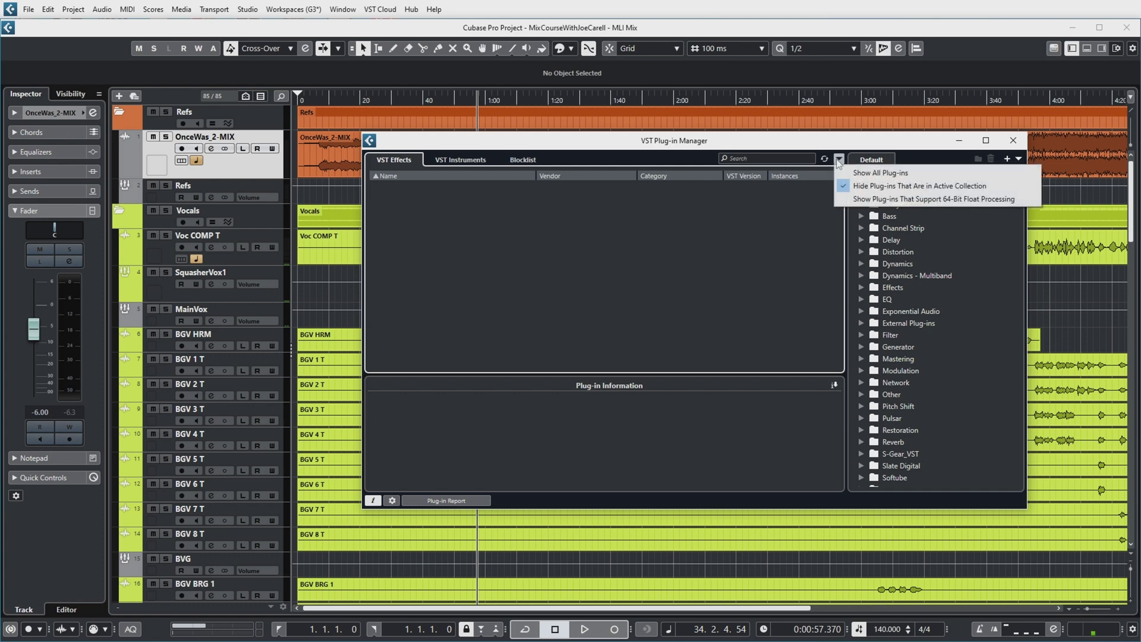
pyautogui.click(880, 173)
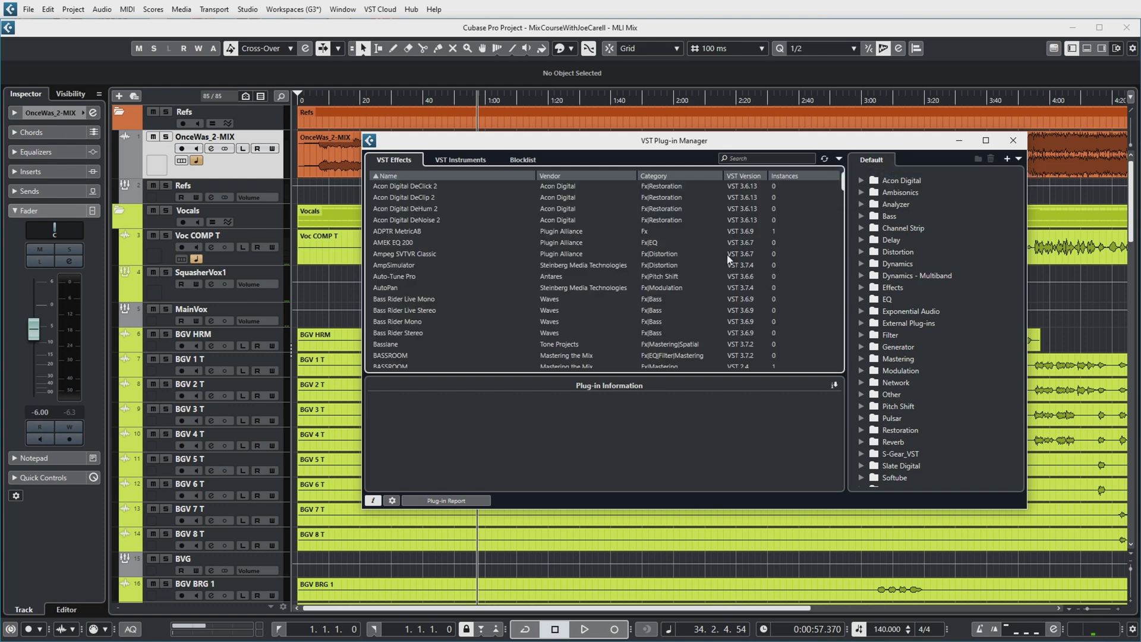
# Hide Acon Digital DeHum 2, check ADPTR MetricAB, then return to DeHum 2's details
pyautogui.click(420, 187)
pyautogui.click(417, 208)
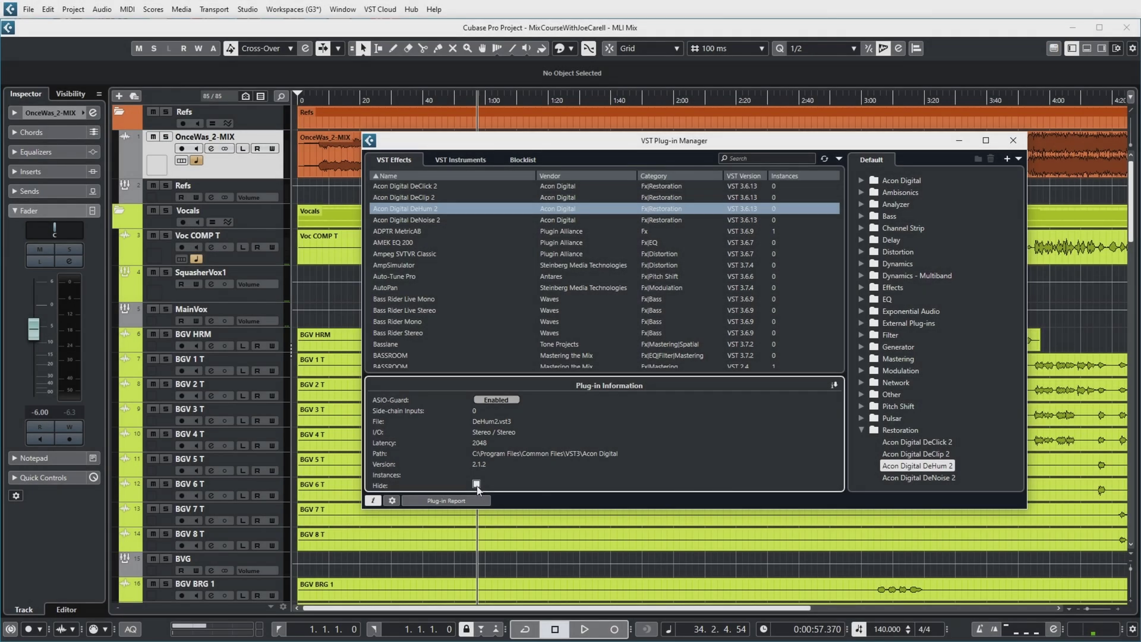
pyautogui.click(477, 484)
pyautogui.click(565, 232)
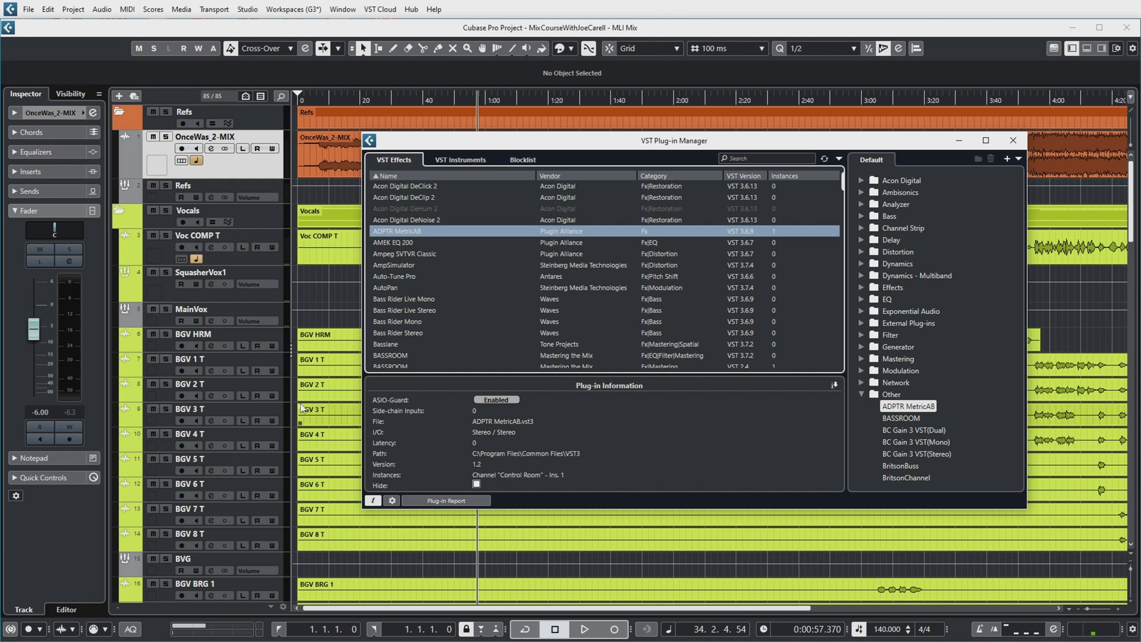
pyautogui.click(563, 211)
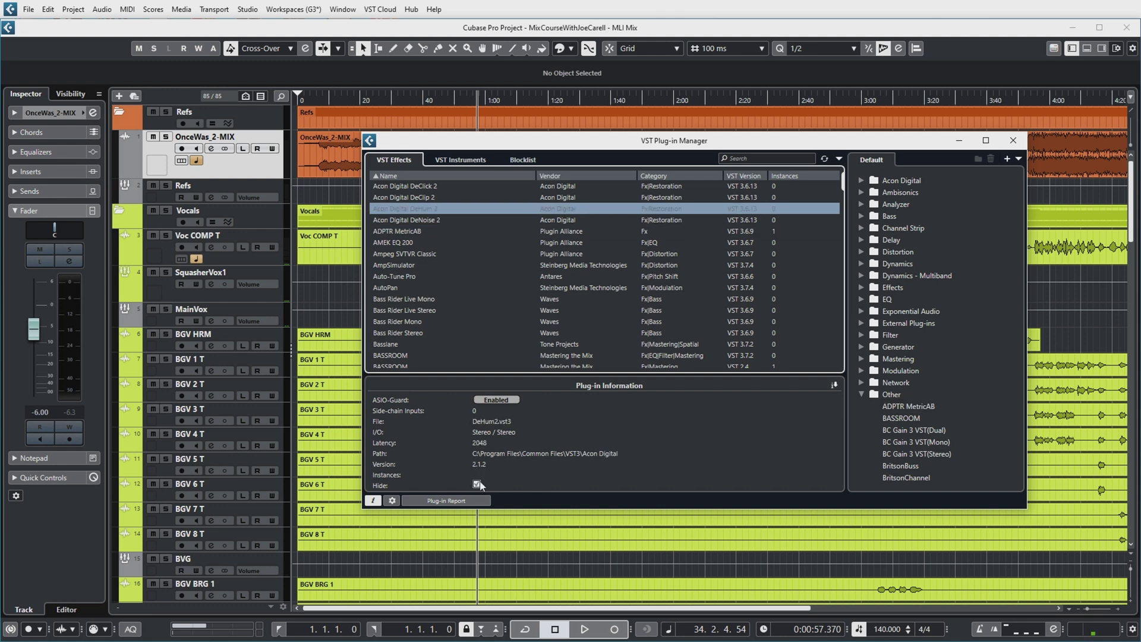
pyautogui.click(743, 159)
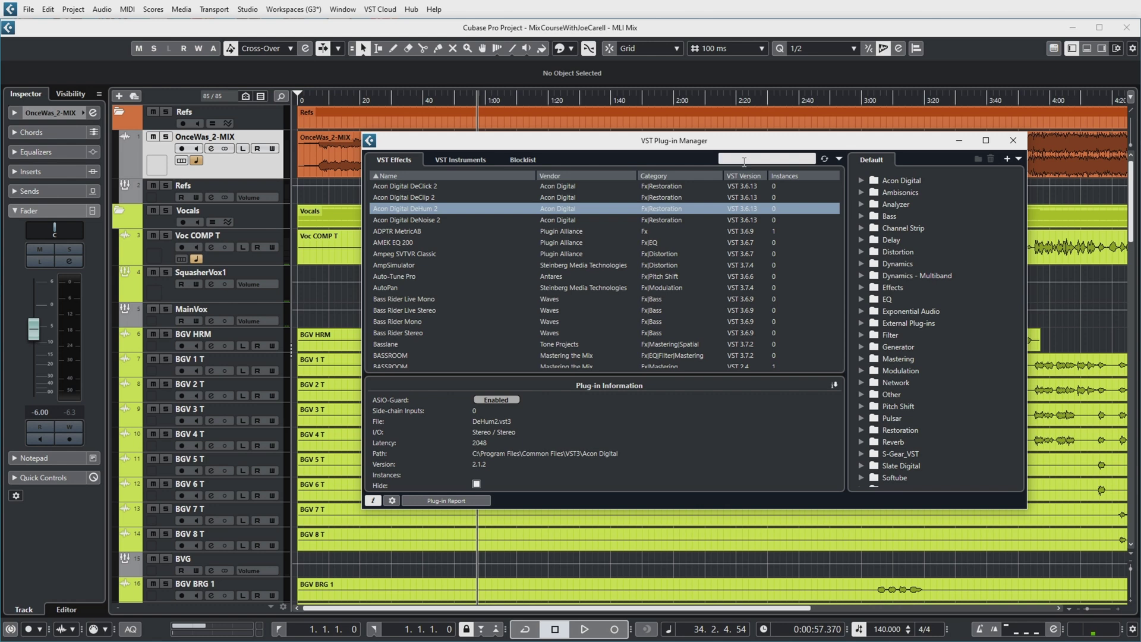
# Search the plug-ins for 'acon' and 'lex', clear the search, and rescan all plug-ins
pyautogui.write('acon')
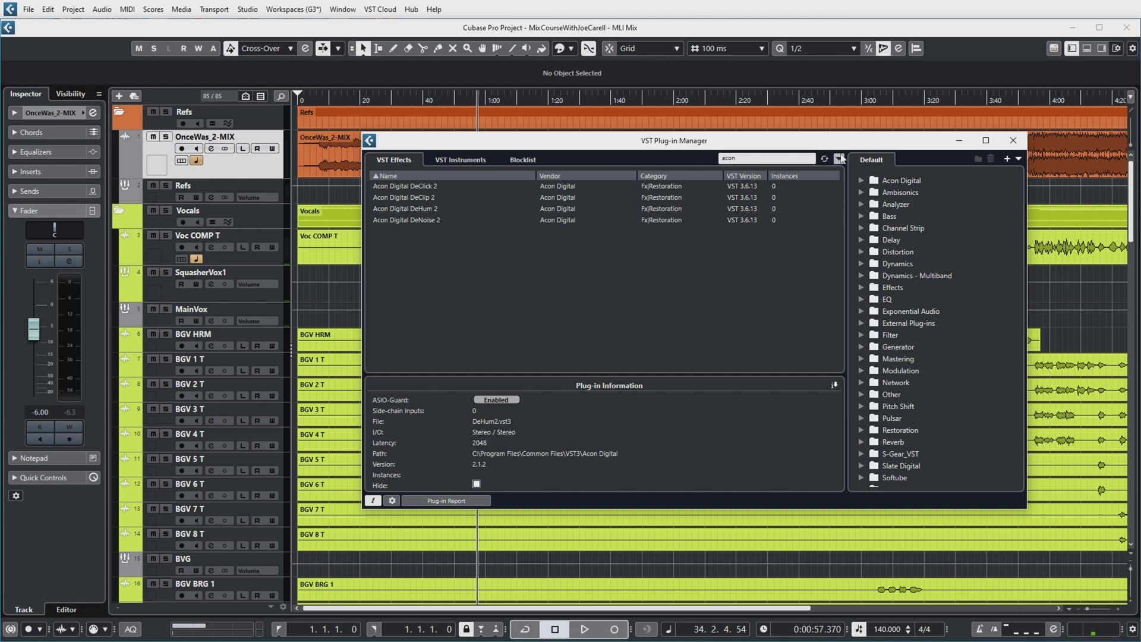
pyautogui.press('BackSpace')
pyautogui.press('BackSpace')
pyautogui.press('BackSpace')
pyautogui.press('BackSpace')
pyautogui.write('lex')
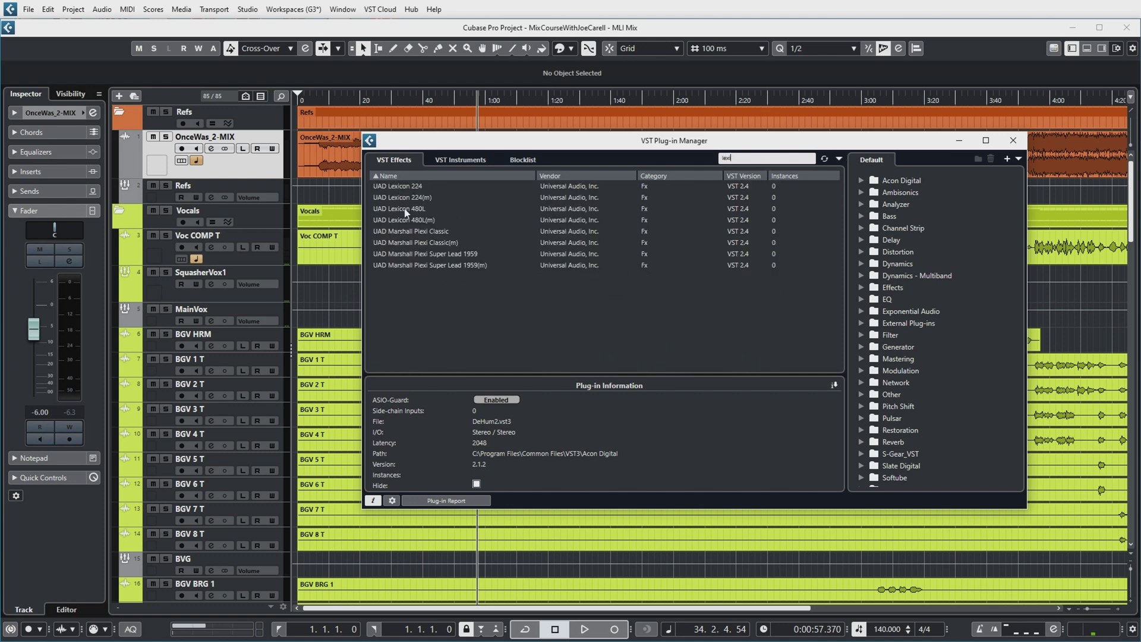
pyautogui.press('BackSpace')
pyautogui.press('BackSpace')
pyautogui.press('BackSpace')
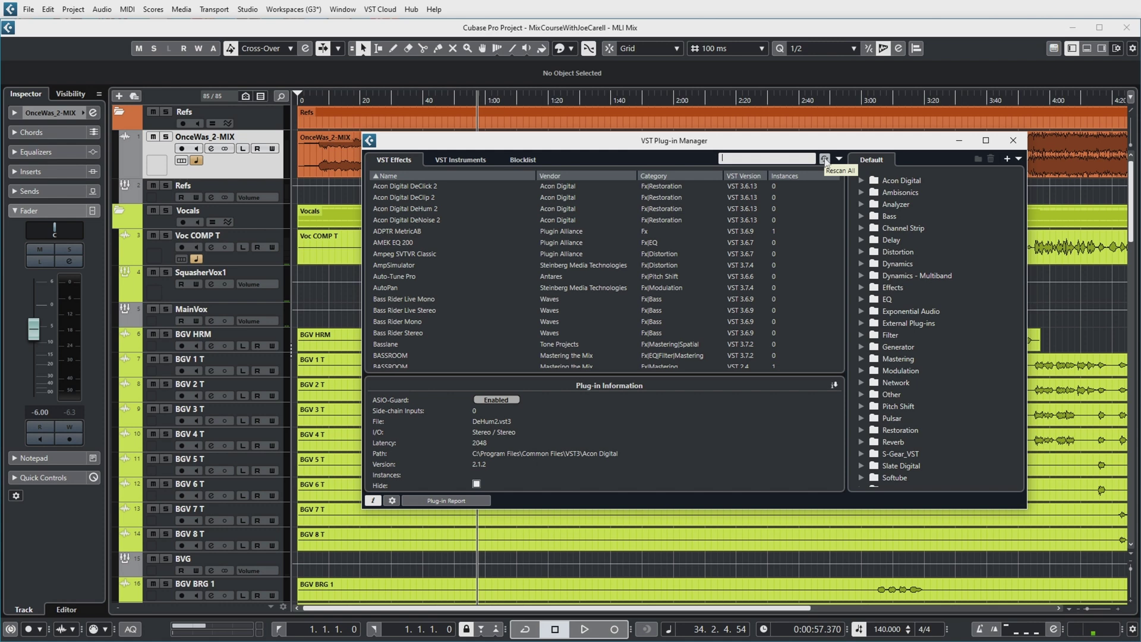
pyautogui.click(825, 160)
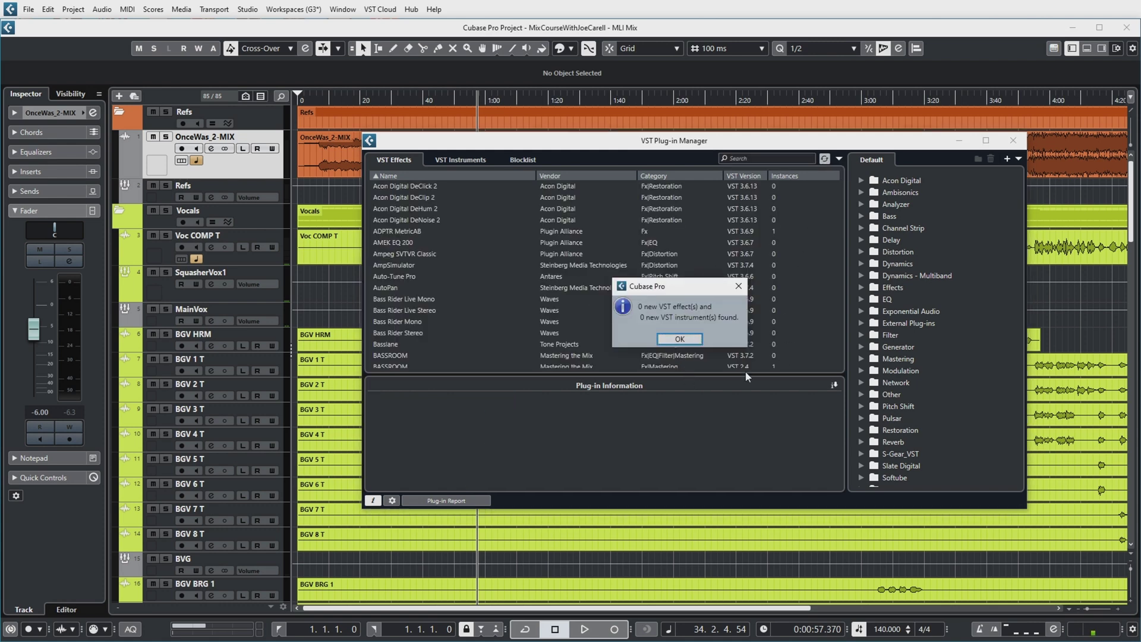
# Dismiss the rescan result and view BBC Symphony Orchestra and Groove Agent SE instrument details
pyautogui.click(680, 340)
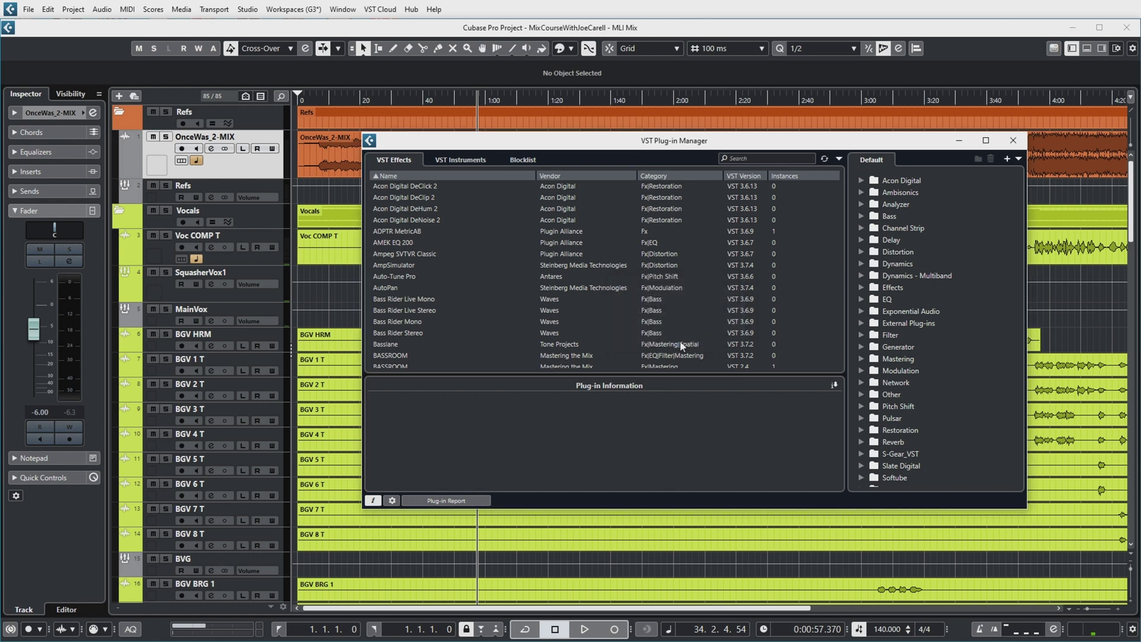
pyautogui.click(461, 159)
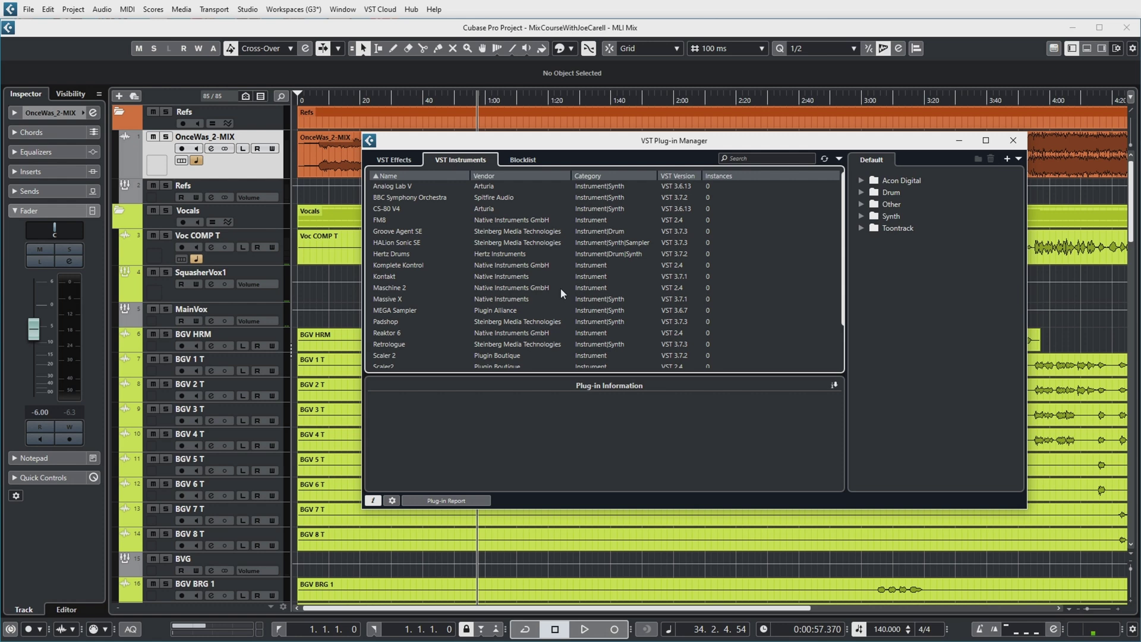
pyautogui.click(526, 197)
pyautogui.click(531, 231)
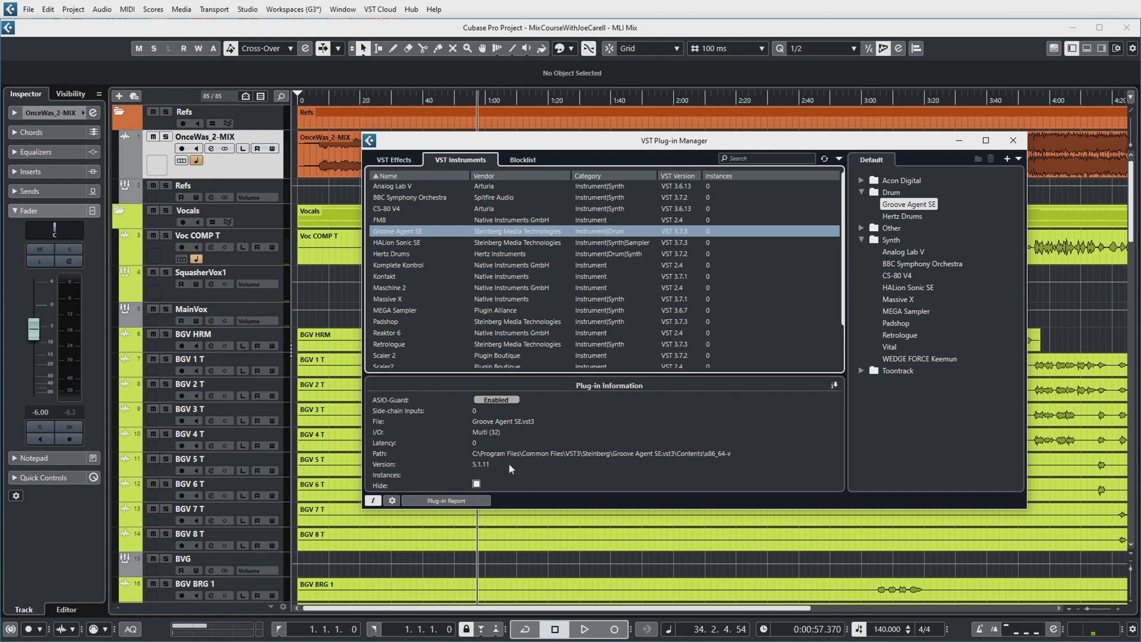
# Try to reactivate the blocklisted bx_console AMEK 9099.dll plug-in
pyautogui.click(524, 160)
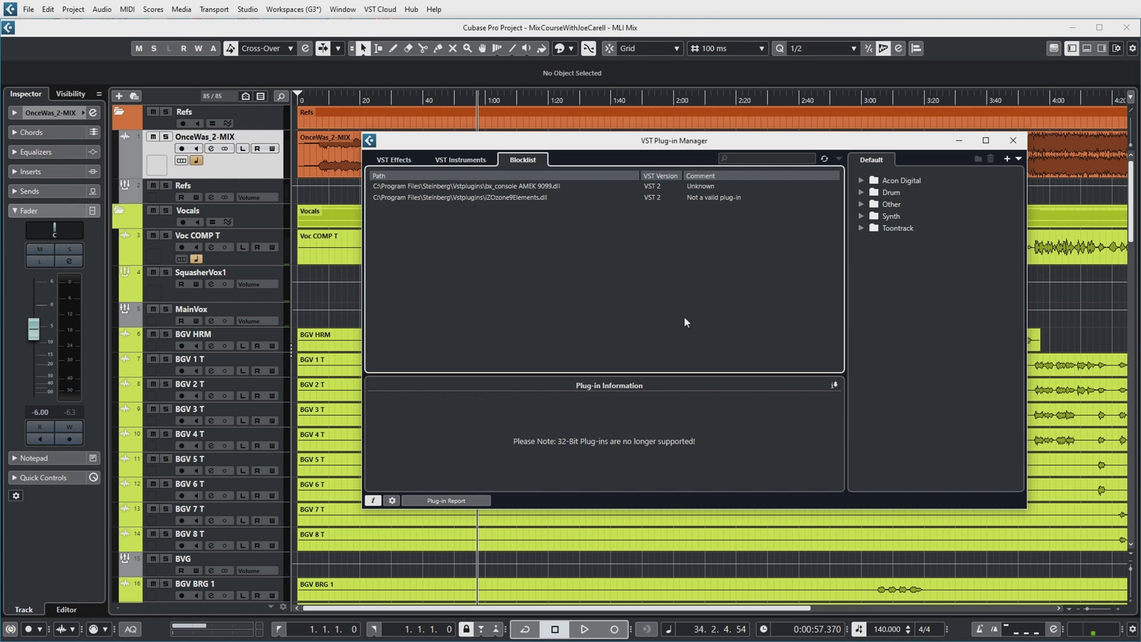
pyautogui.click(459, 187)
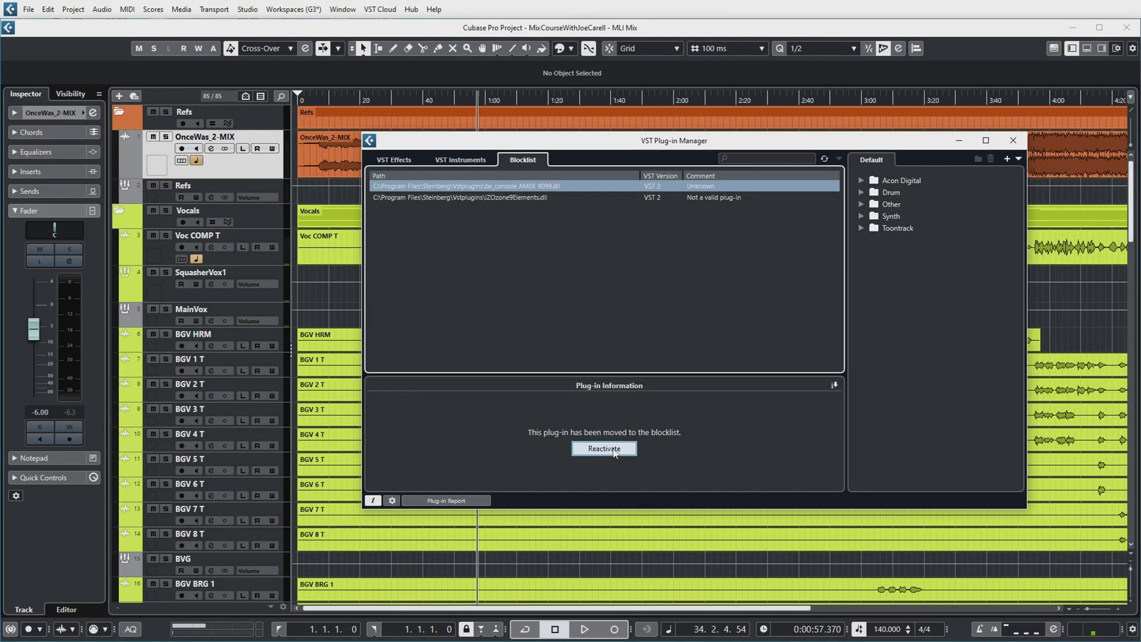
pyautogui.click(606, 449)
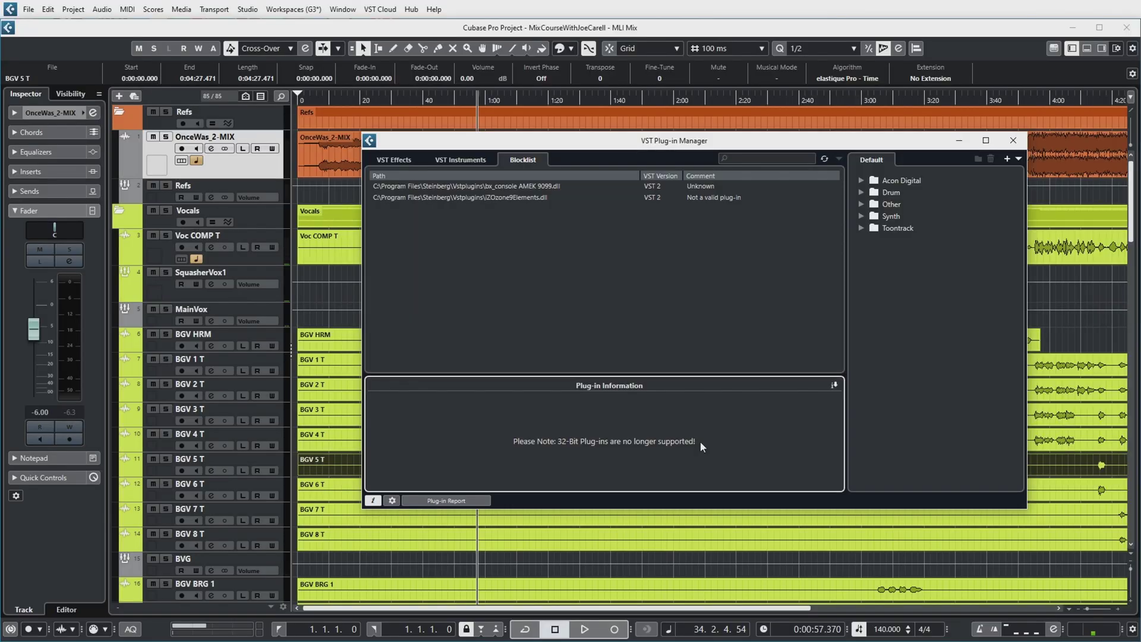
pyautogui.click(392, 500)
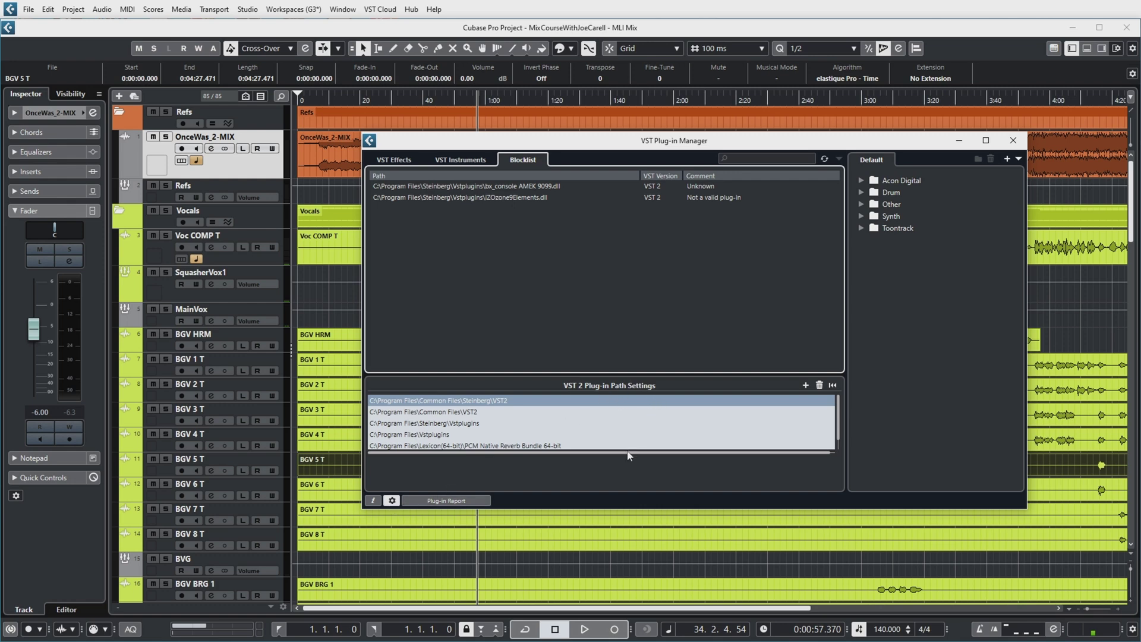
pyautogui.click(839, 420)
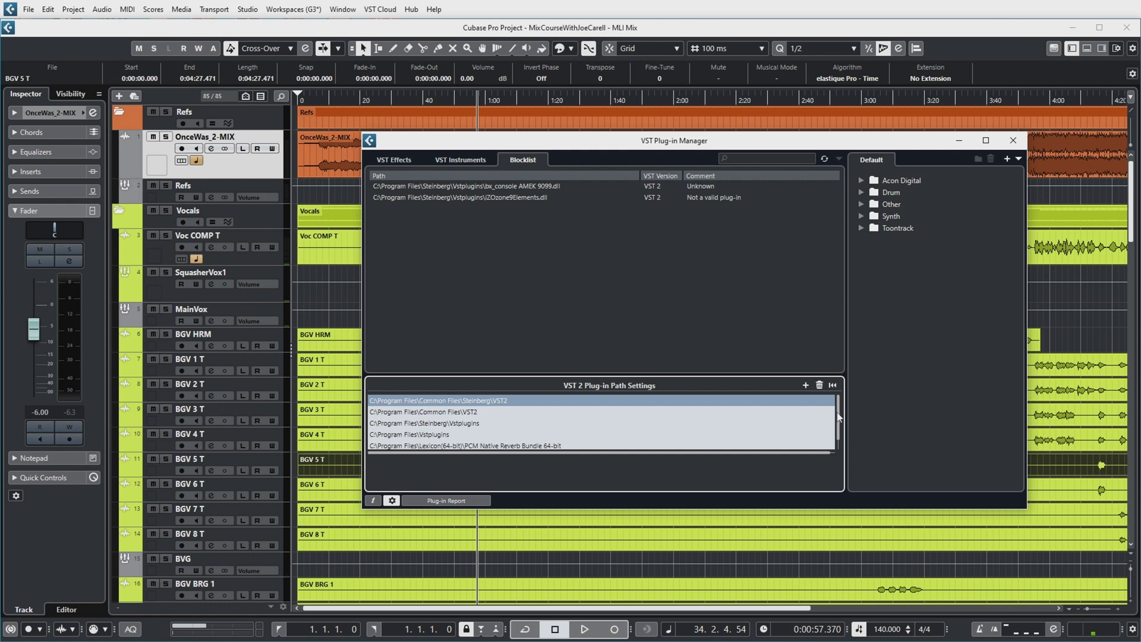
pyautogui.click(430, 424)
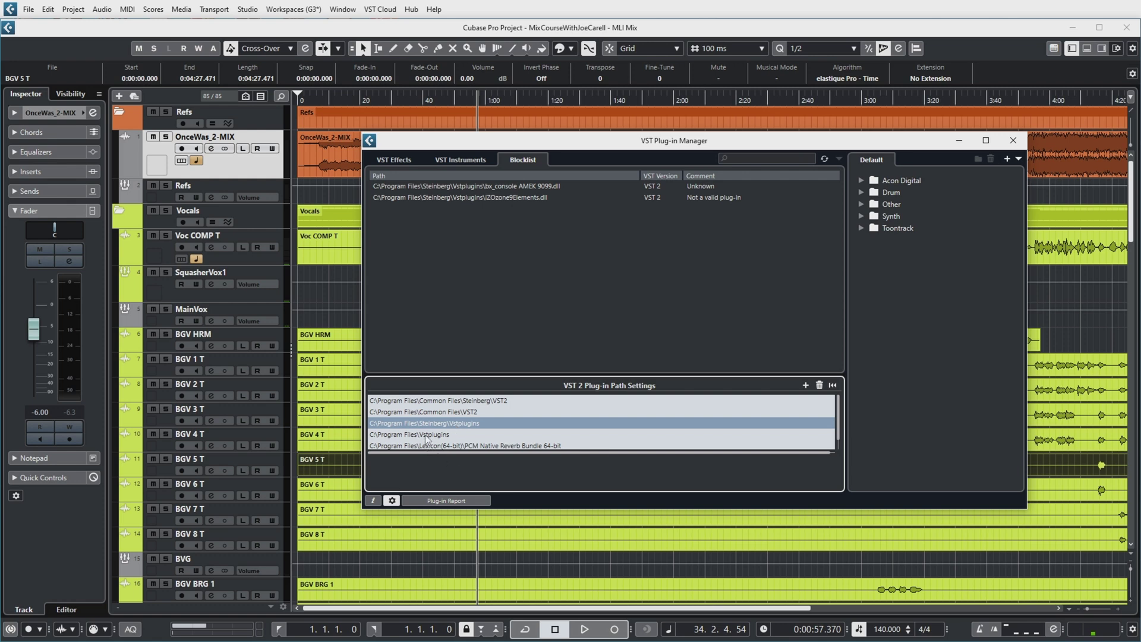
pyautogui.click(426, 437)
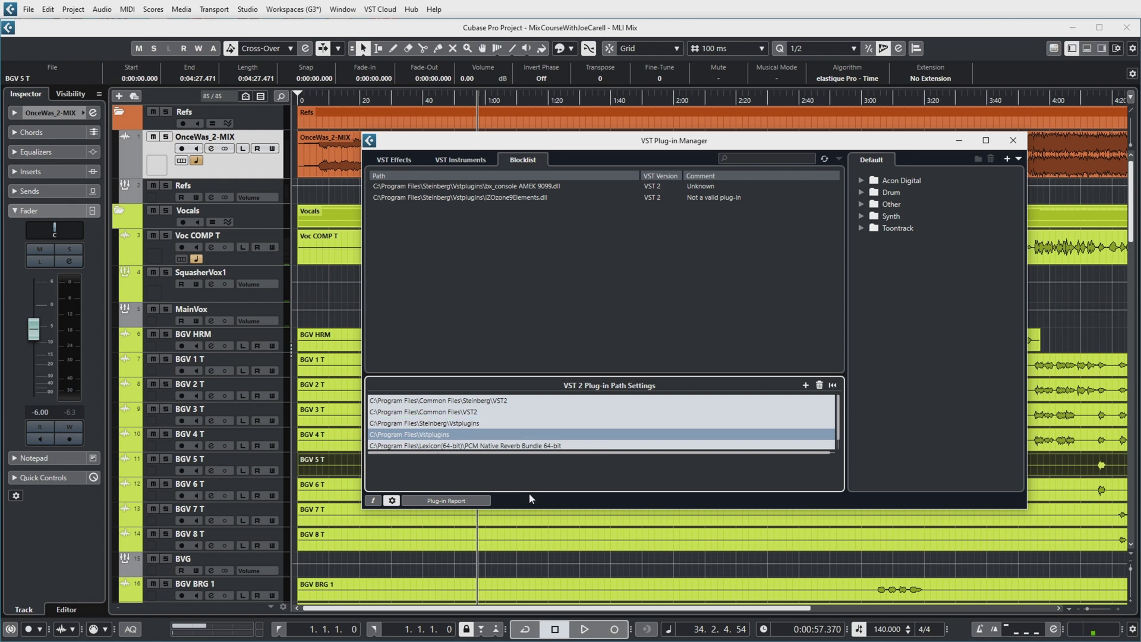
pyautogui.scroll(-1, 838, 415)
pyautogui.click(831, 412)
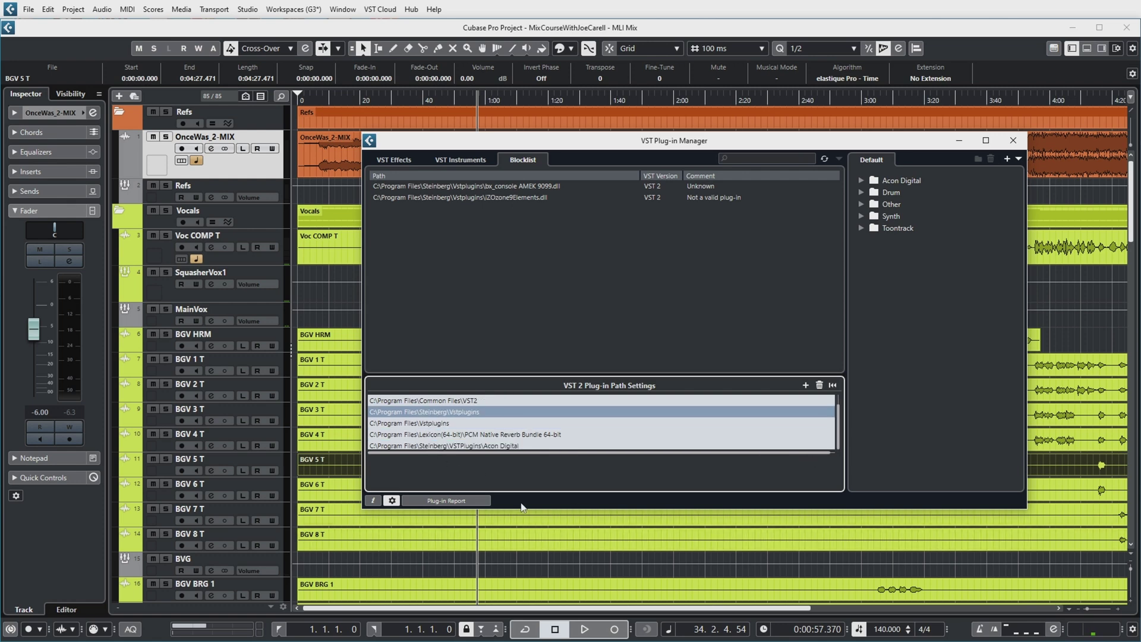
pyautogui.click(443, 435)
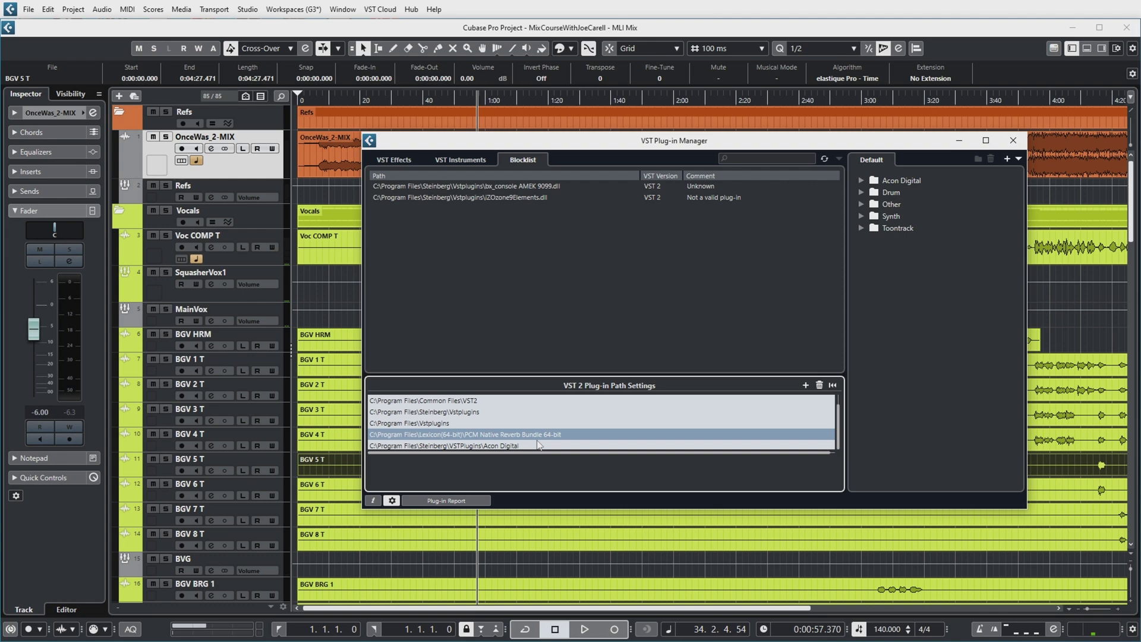
# Cancel adding a VST 2 folder, then save the plug-in report over Plug-in report.txt
pyautogui.click(806, 386)
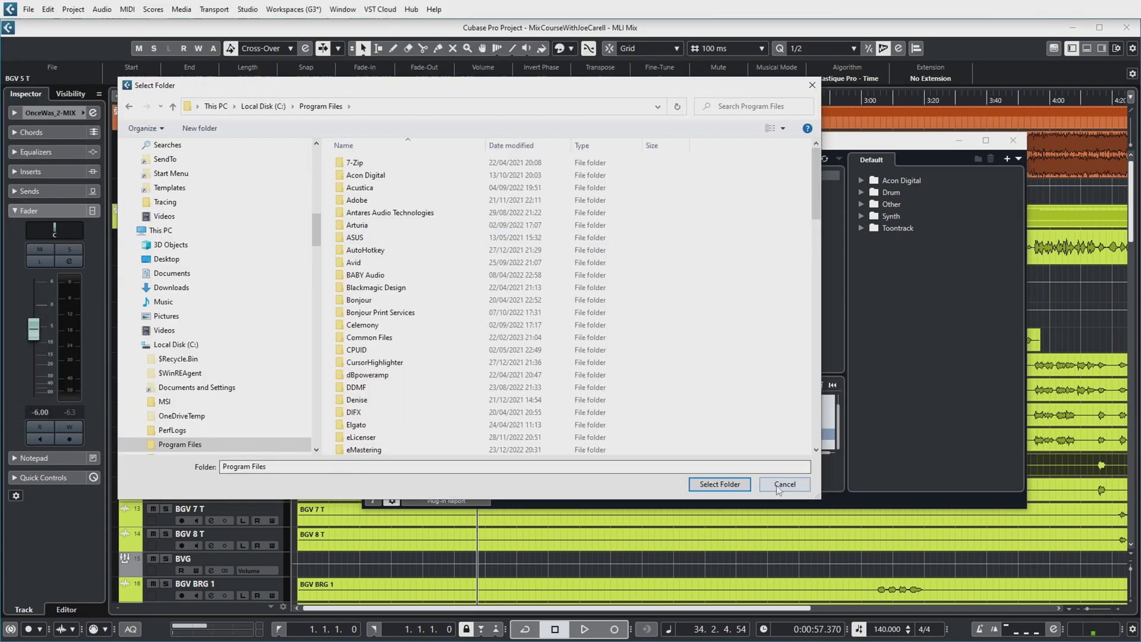
pyautogui.click(784, 483)
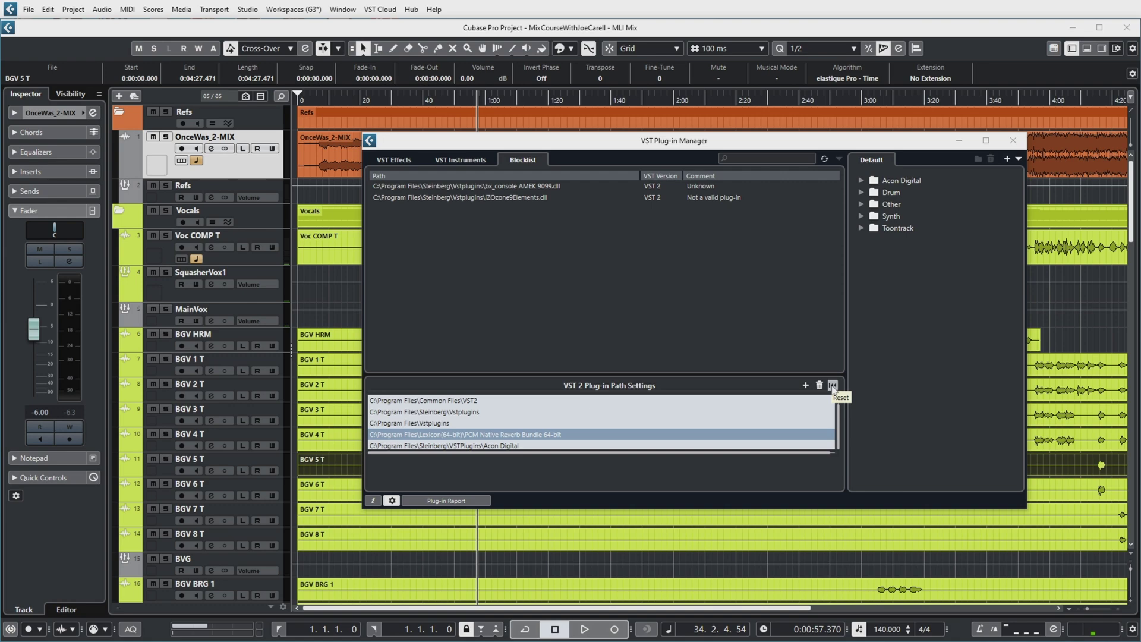
pyautogui.click(448, 501)
pyautogui.press('Return')
pyautogui.click(1050, 422)
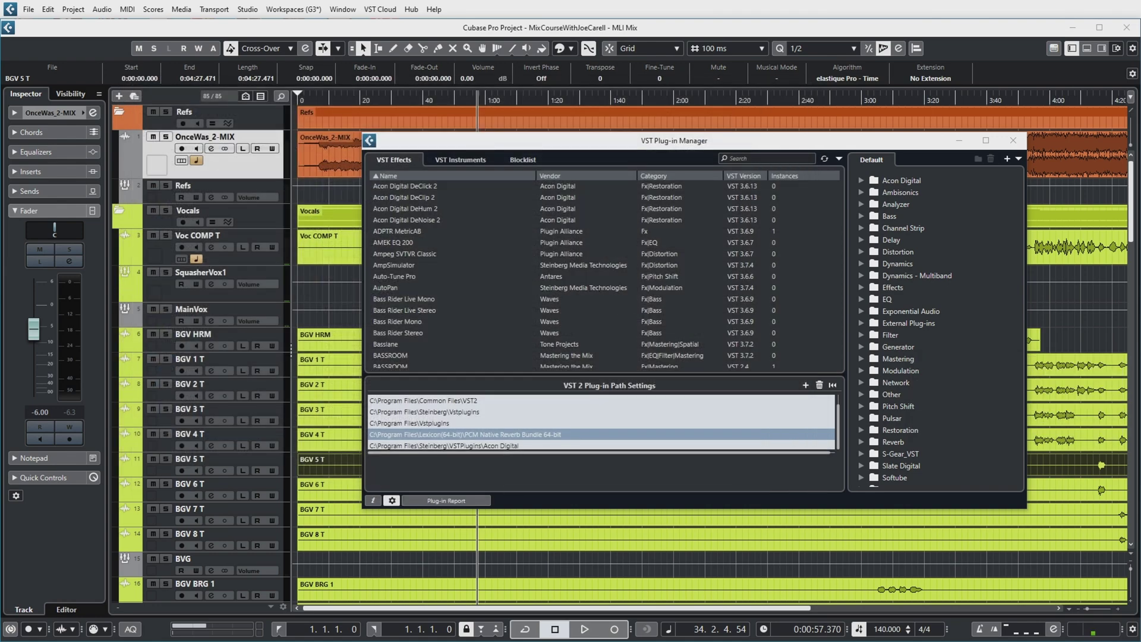
# Open Plug-in report.txt from Downloads in Notepad and read through it, marking the instance count 13
pyautogui.hotkey('alt', 'Tab')
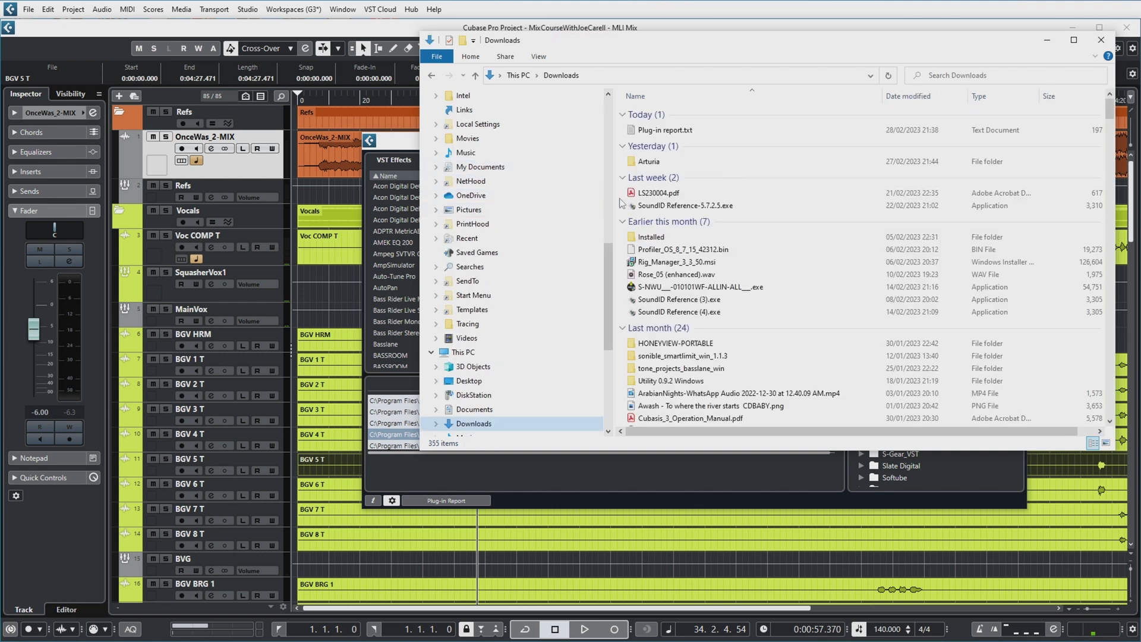
pyautogui.rightClick(654, 130)
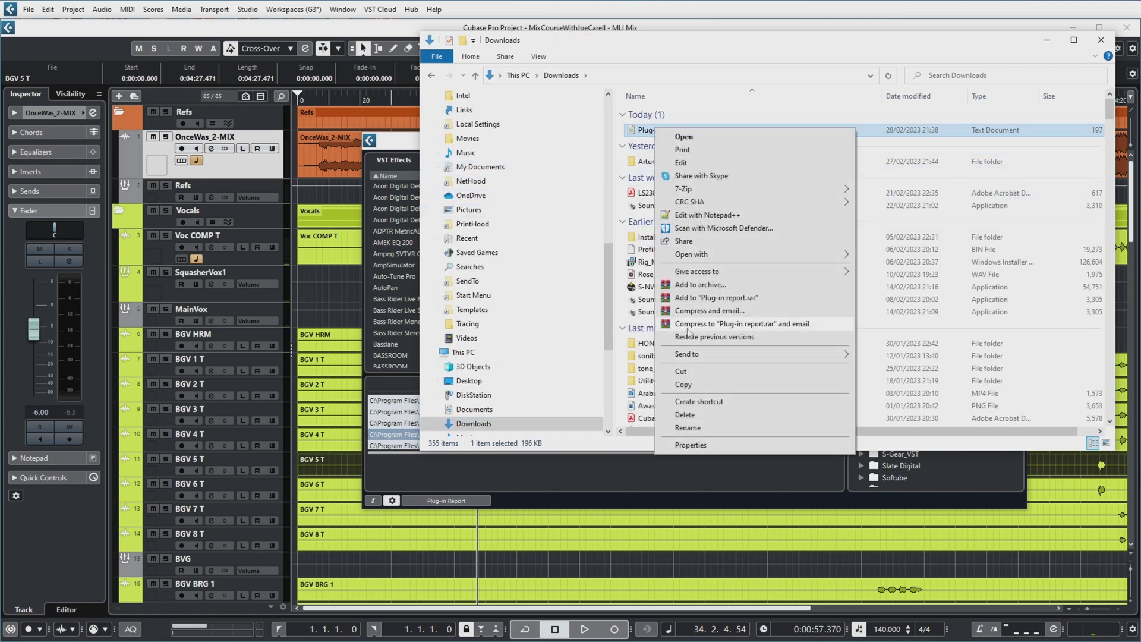
pyautogui.click(701, 254)
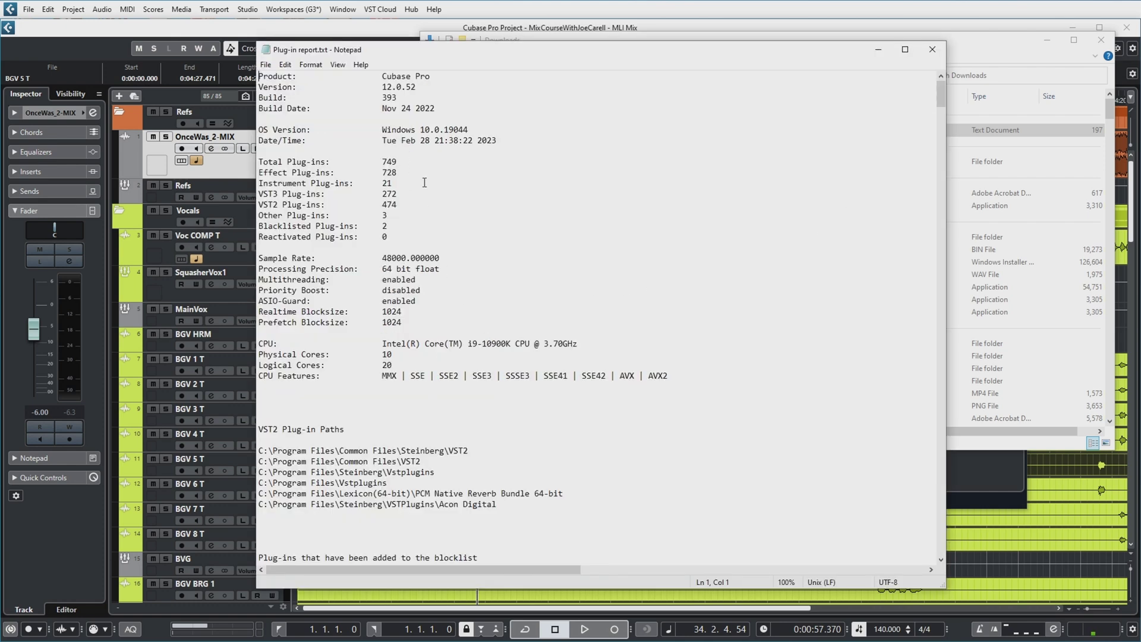
pyautogui.scroll(-9, 475, 311)
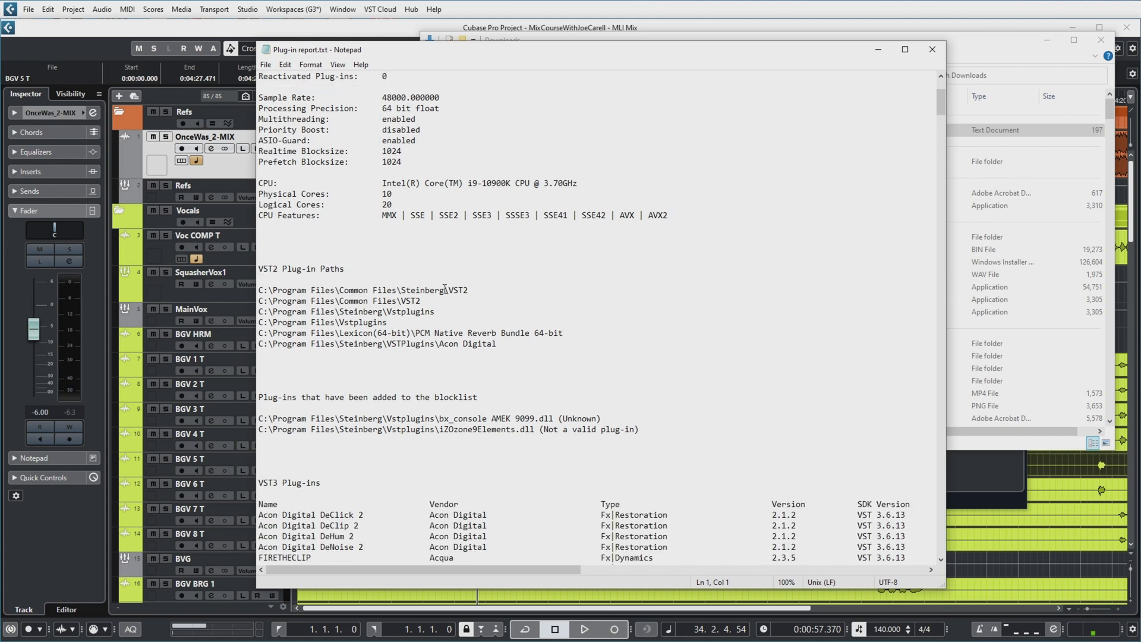
pyautogui.scroll(-2, 445, 289)
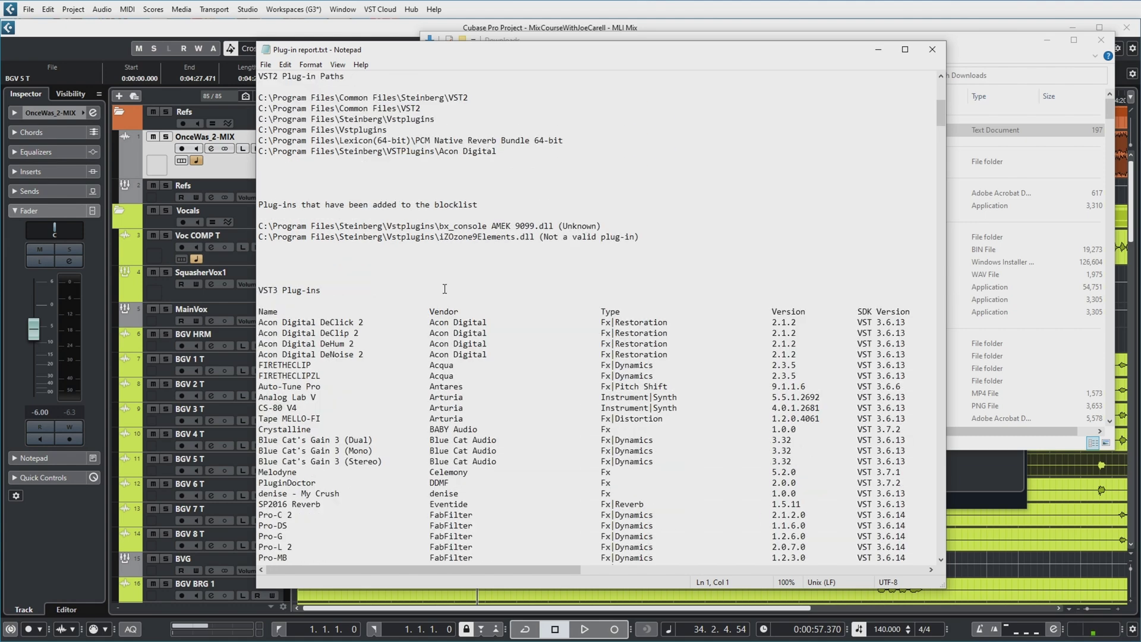
pyautogui.scroll(-2, 445, 288)
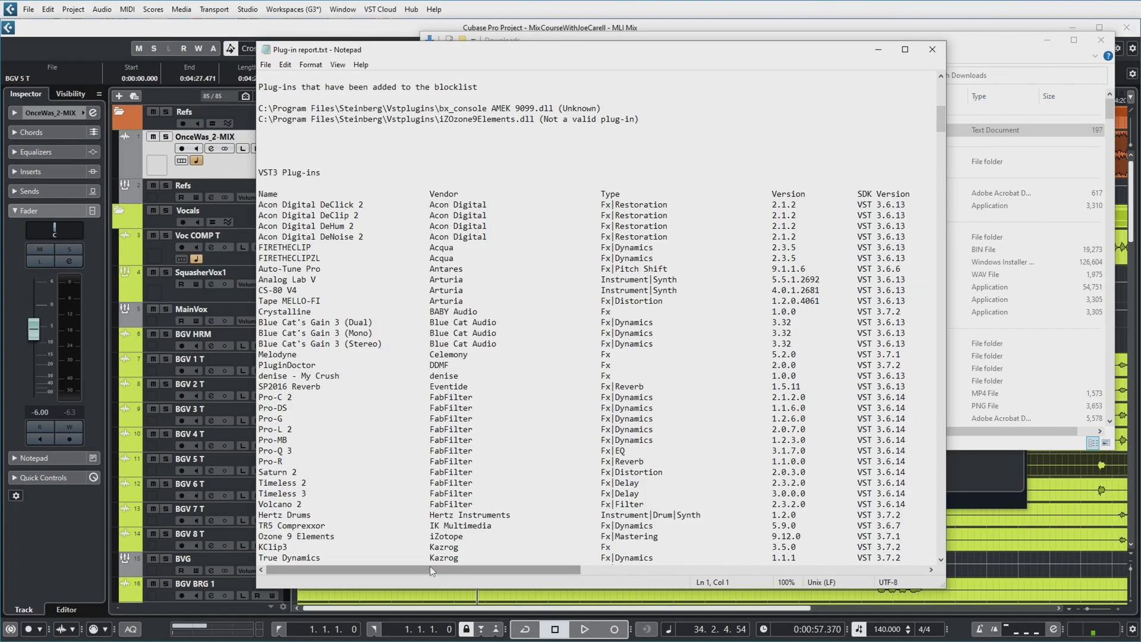
pyautogui.moveTo(434, 565); pyautogui.dragTo(569, 571)
pyautogui.scroll(-1, 569, 570)
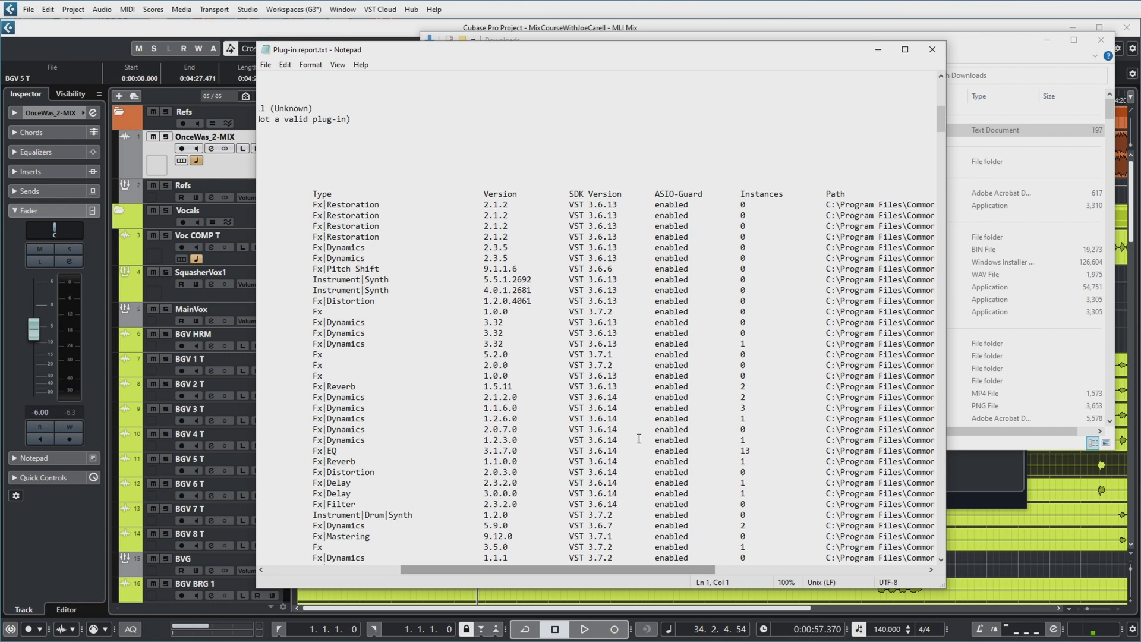
pyautogui.moveTo(760, 421); pyautogui.dragTo(747, 386)
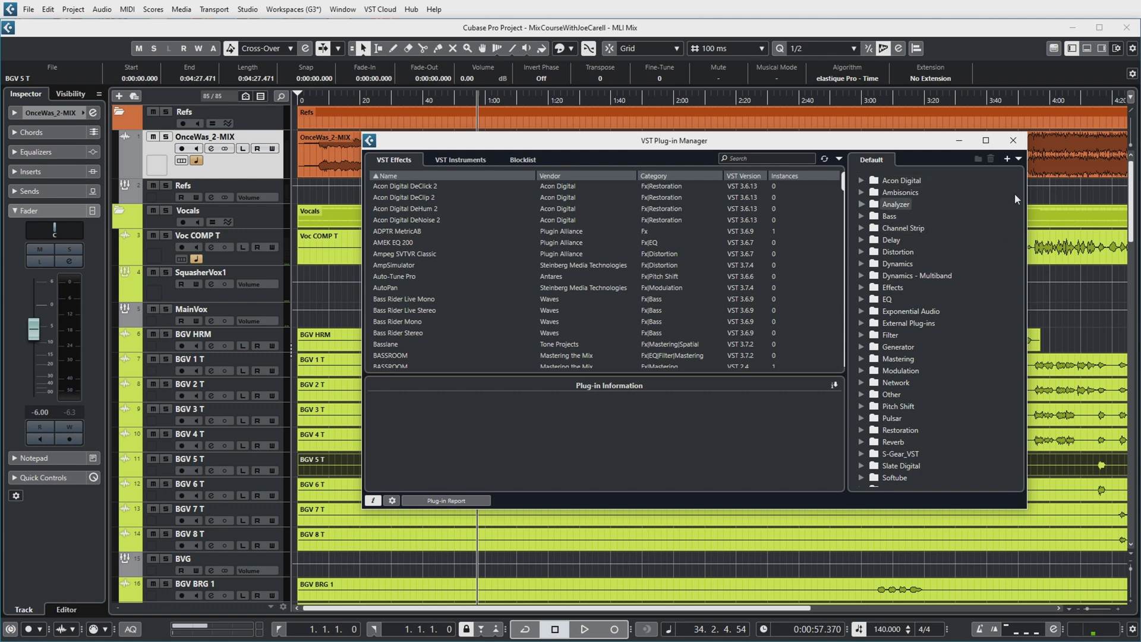
pyautogui.click(1019, 159)
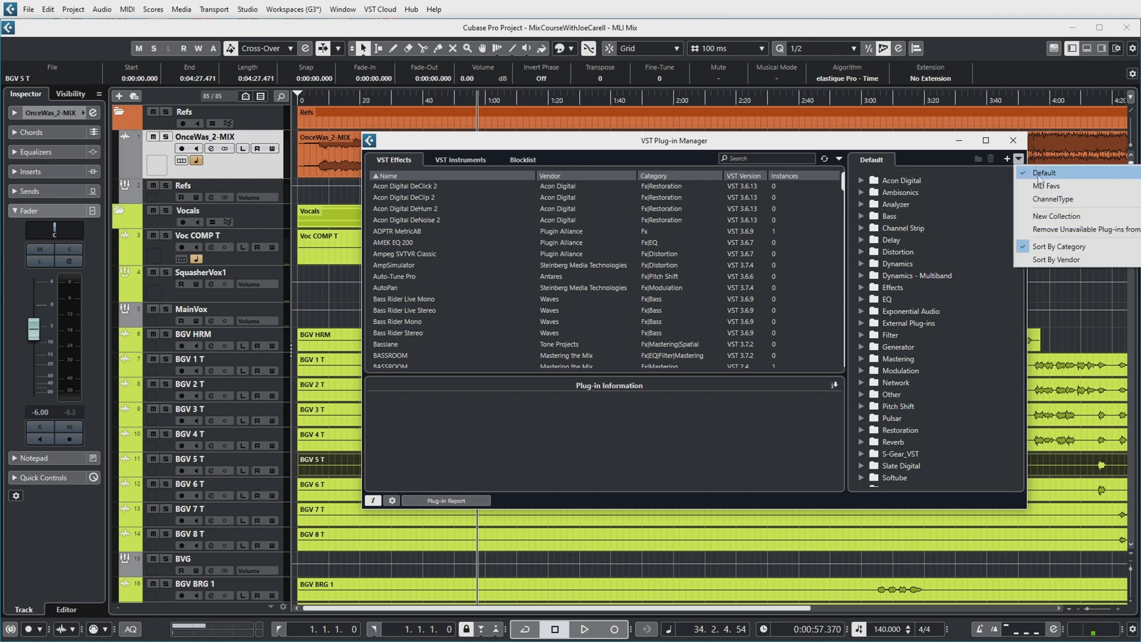
pyautogui.click(976, 204)
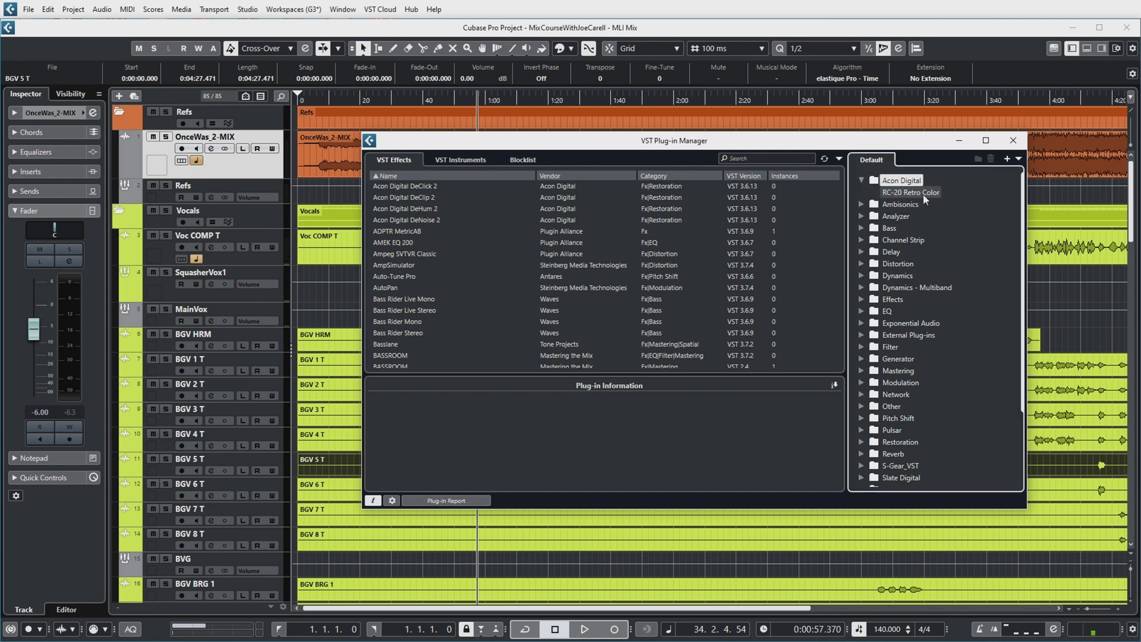
pyautogui.click(861, 180)
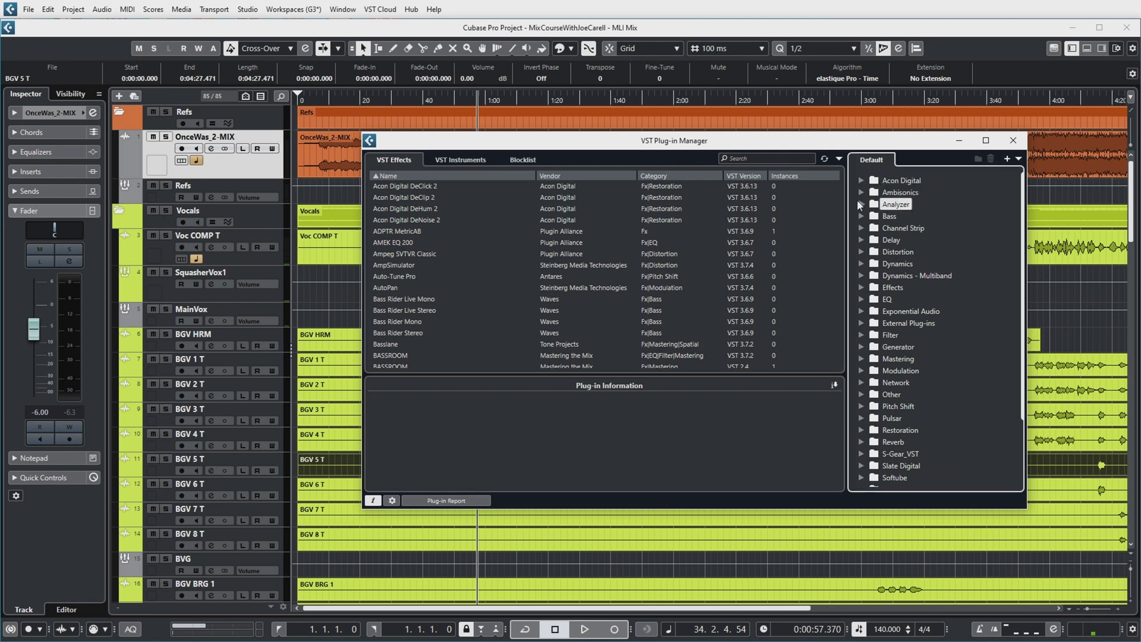
pyautogui.click(861, 203)
pyautogui.click(861, 204)
pyautogui.click(861, 215)
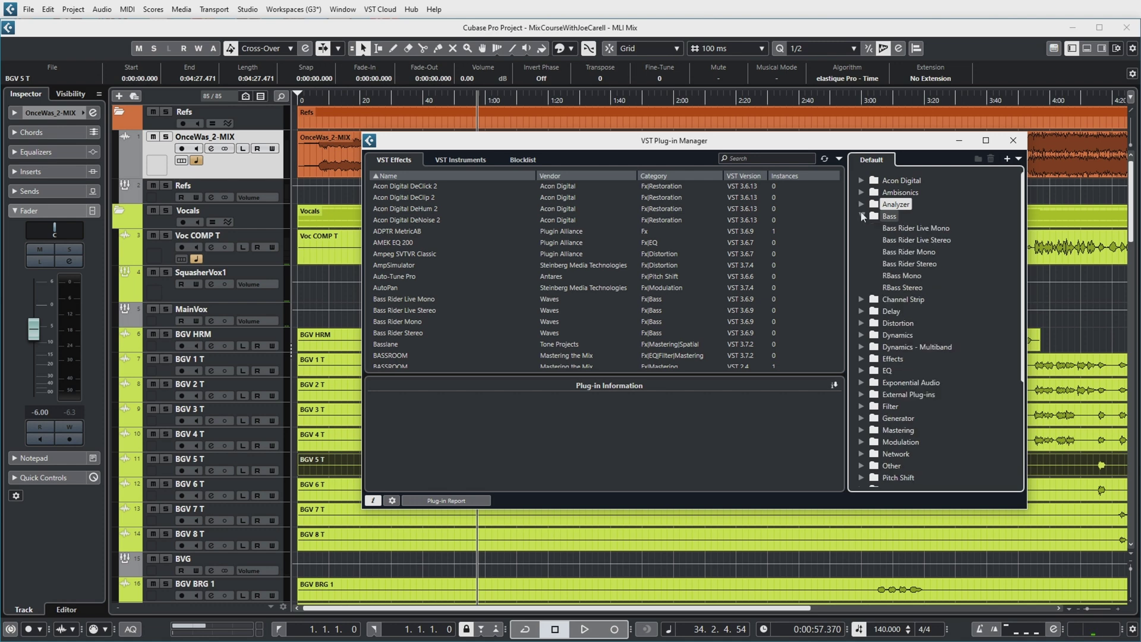
pyautogui.click(861, 216)
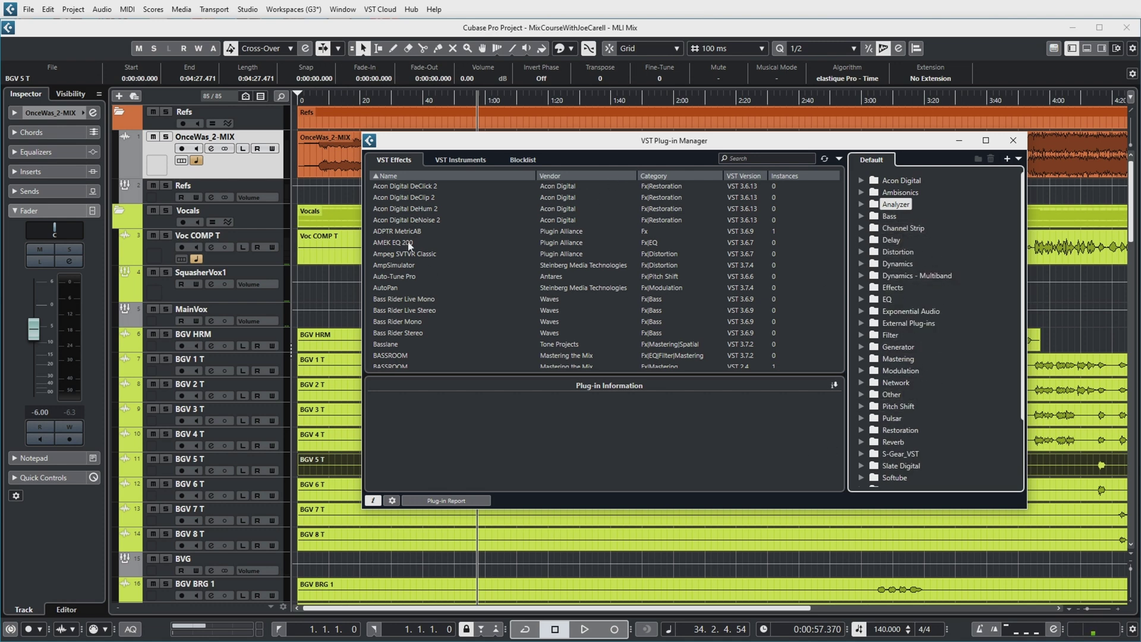
pyautogui.click(469, 160)
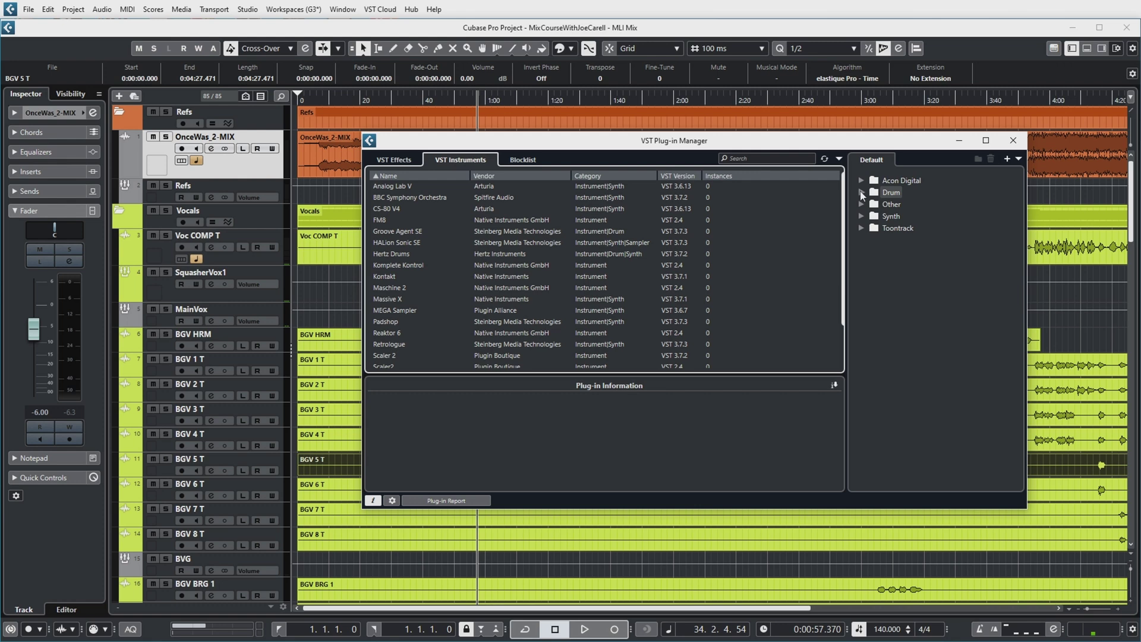
pyautogui.click(1018, 159)
pyautogui.click(957, 210)
pyautogui.click(868, 173)
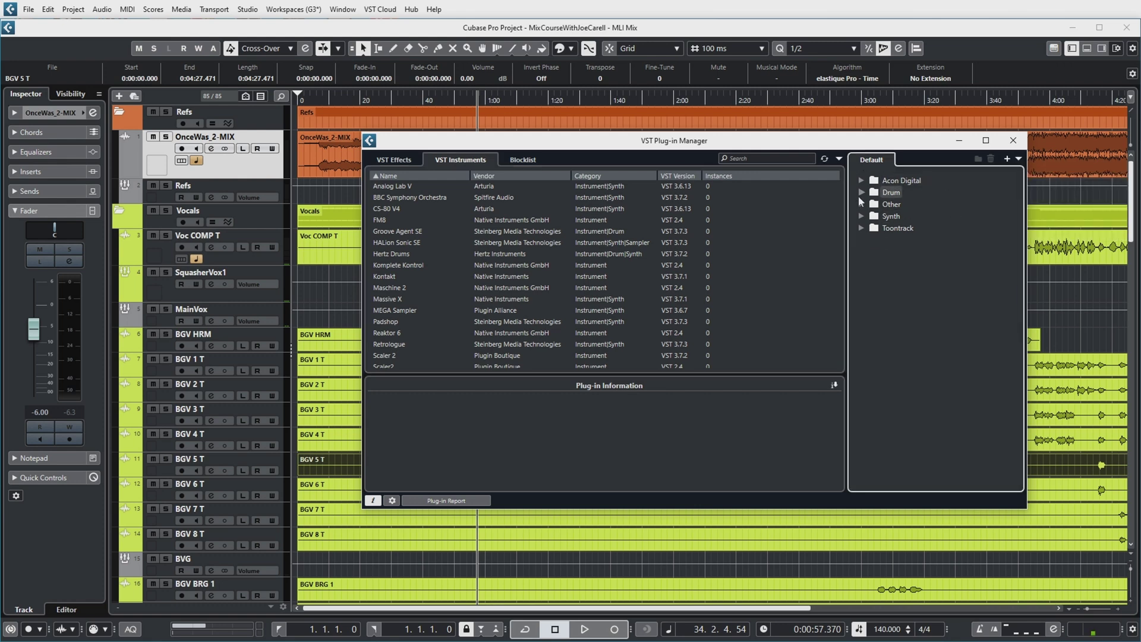
# Sort the collection folders by vendor, browse them, and move the Plug-in Manager window left
pyautogui.click(862, 204)
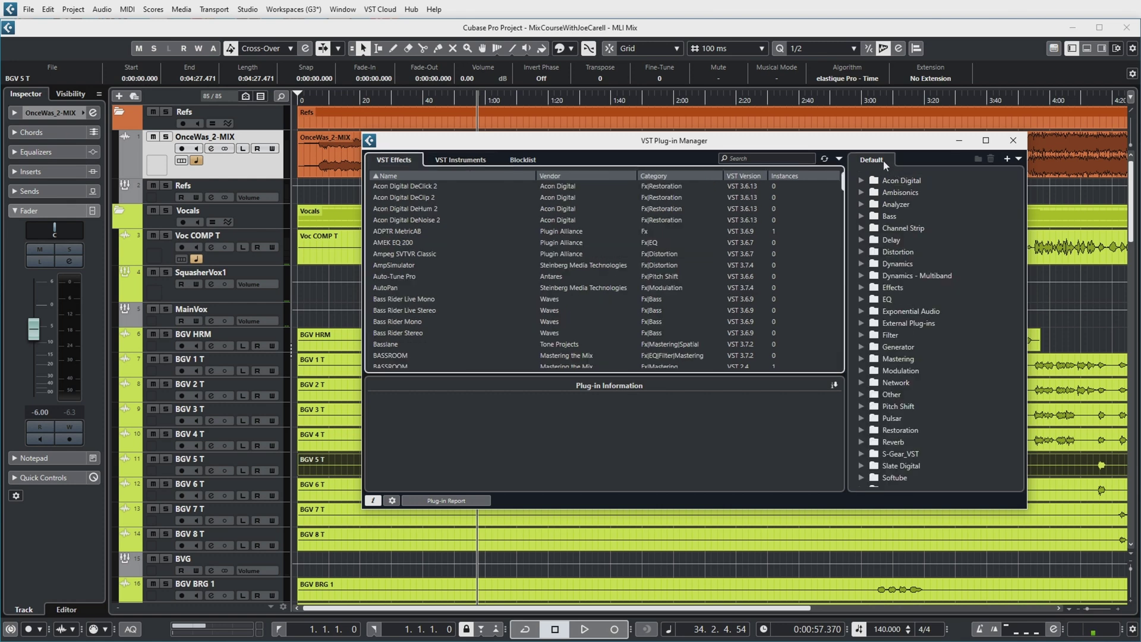
pyautogui.click(1018, 159)
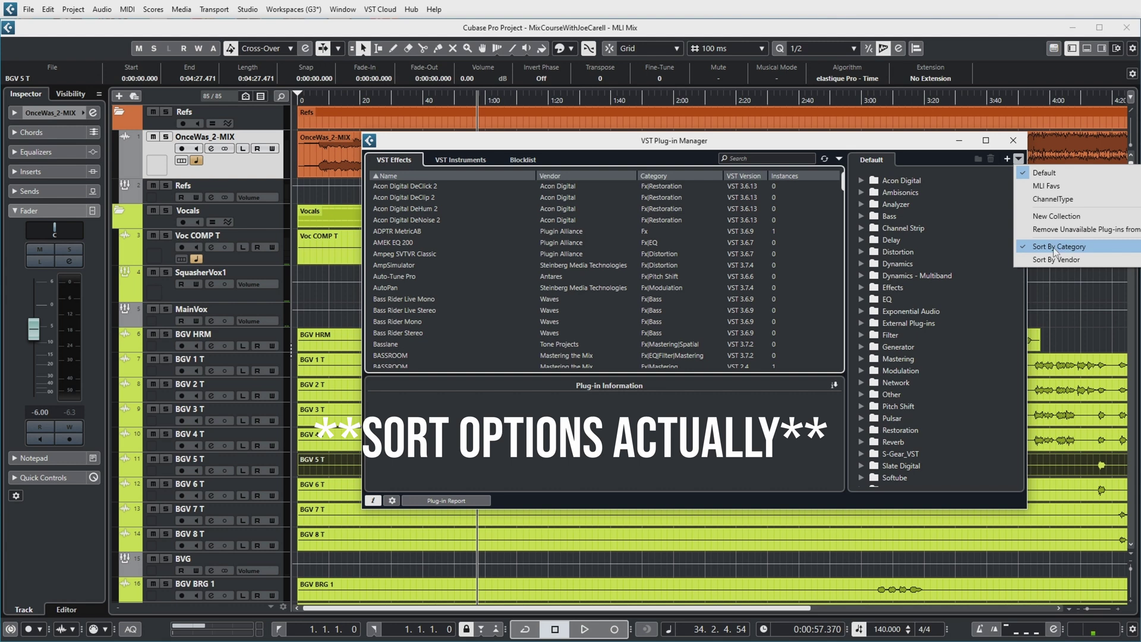
pyautogui.click(895, 205)
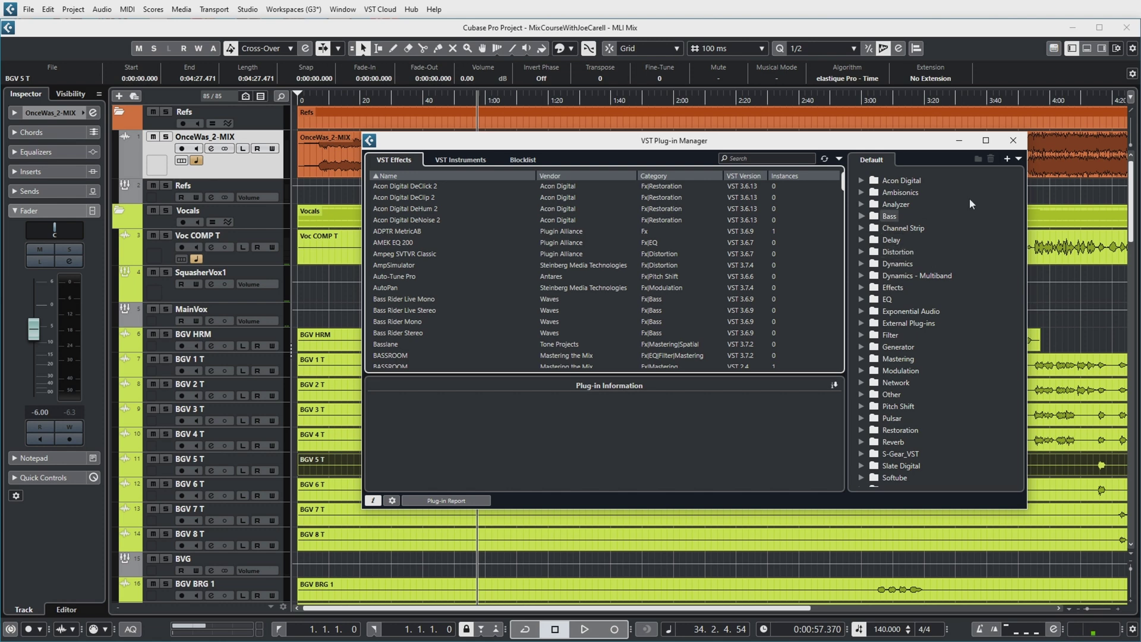
pyautogui.click(1018, 159)
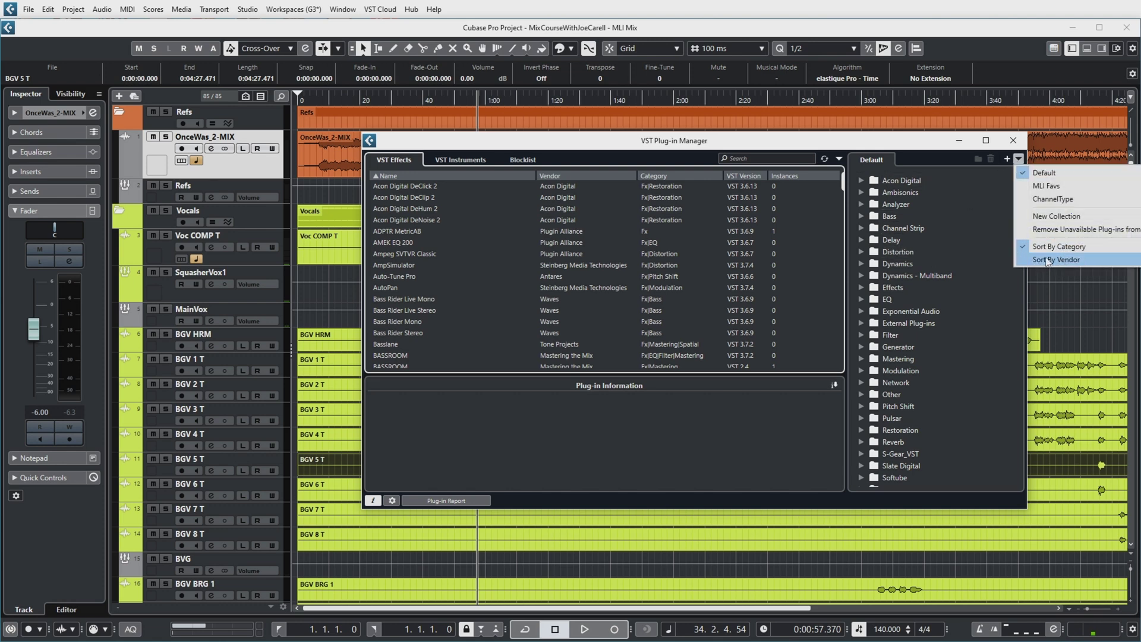
pyautogui.click(1056, 259)
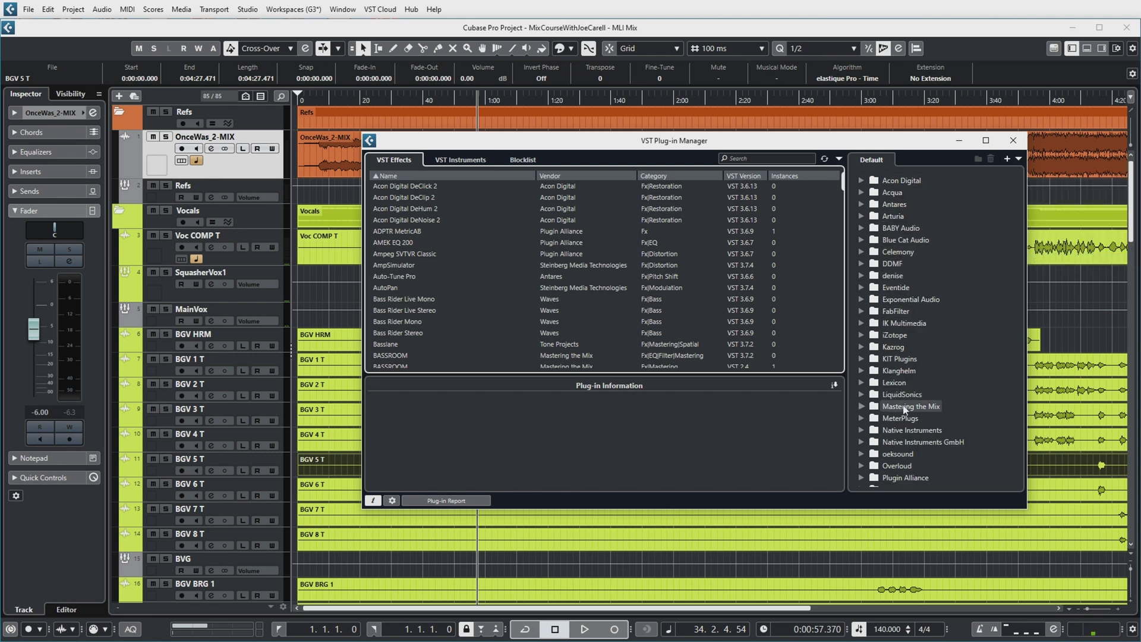
pyautogui.scroll(-9, 894, 420)
pyautogui.moveTo(930, 149); pyautogui.dragTo(608, 176)
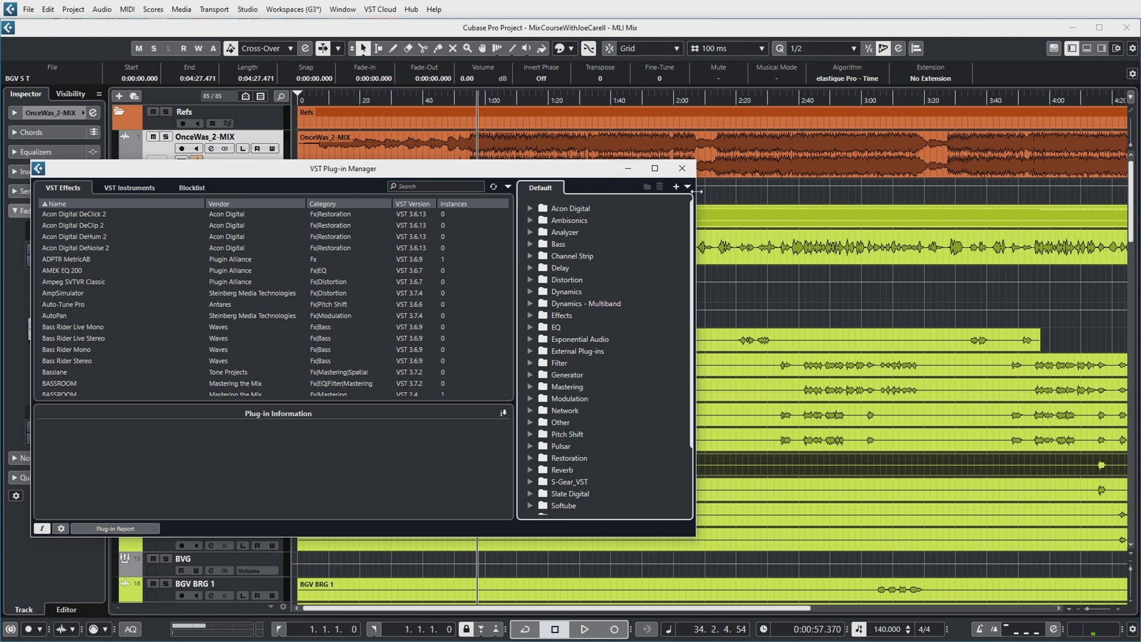
# Create a new empty plug-in collection named 'Test'
pyautogui.click(688, 187)
pyautogui.moveTo(720, 250)
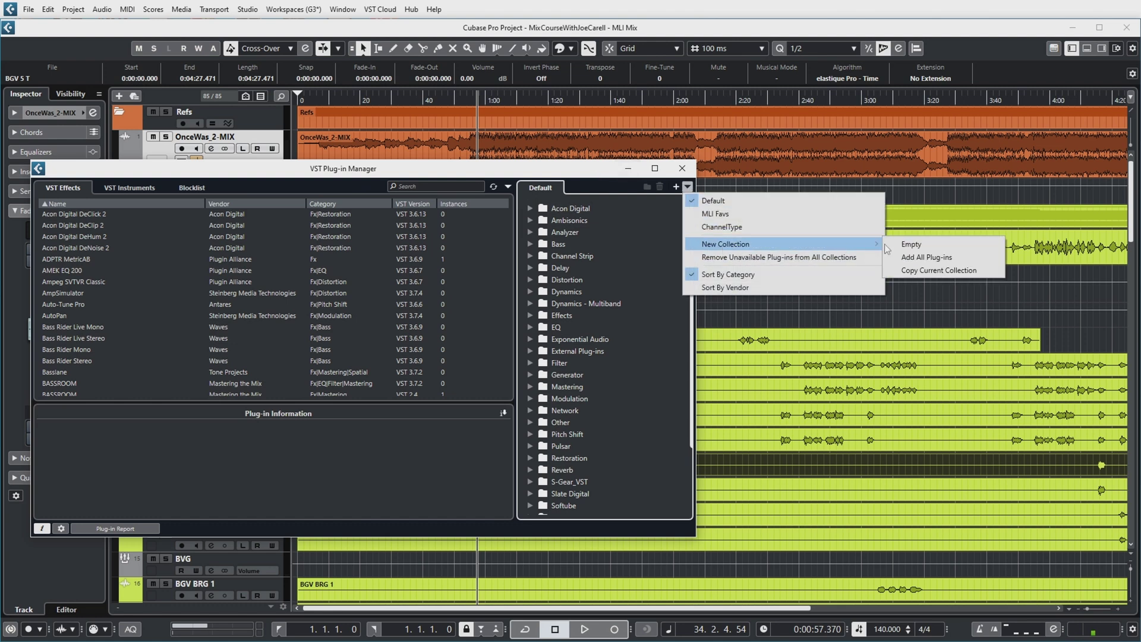
pyautogui.click(898, 246)
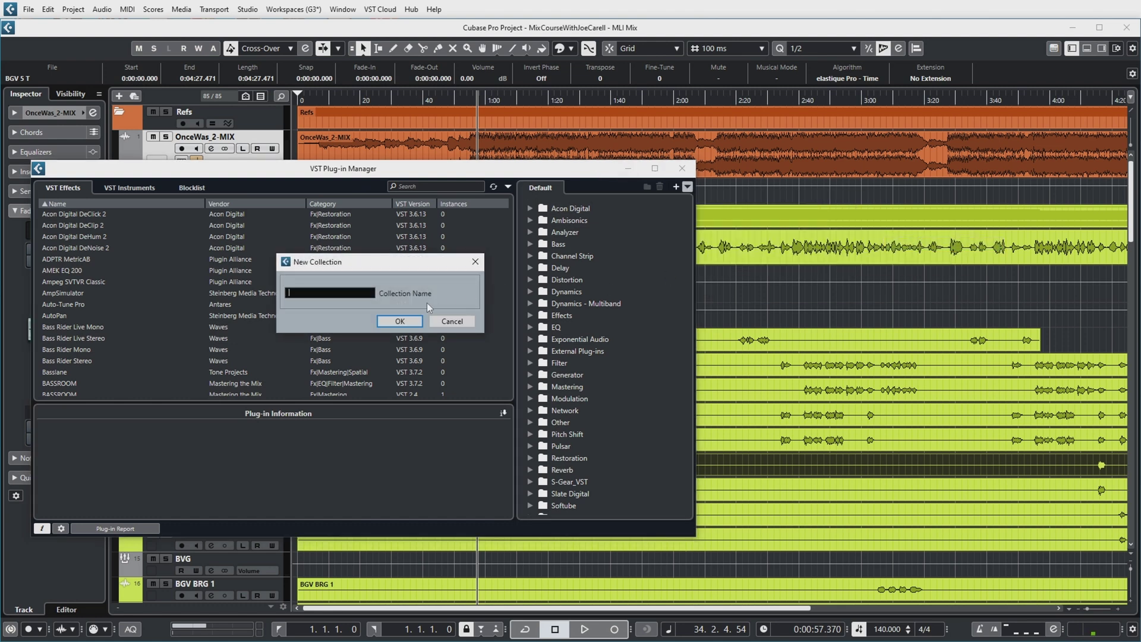
pyautogui.write('Test')
pyautogui.press('Return')
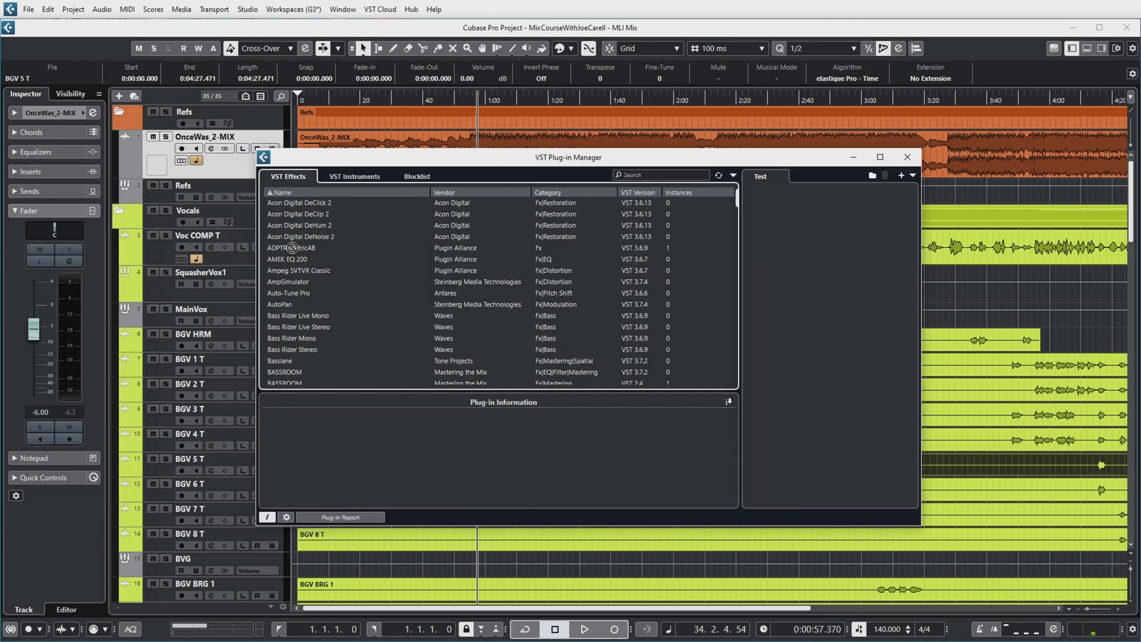
# Add ADPTR MetricAB, AutoPan, Bass Rider Mono and Basslane to the Test collection
pyautogui.moveTo(292, 248); pyautogui.dragTo(676, 237)
pyautogui.moveTo(774, 237); pyautogui.dragTo(774, 236)
pyautogui.moveTo(288, 305); pyautogui.dragTo(825, 246)
pyautogui.moveTo(291, 338); pyautogui.dragTo(778, 224)
pyautogui.moveTo(279, 361); pyautogui.dragTo(779, 236)
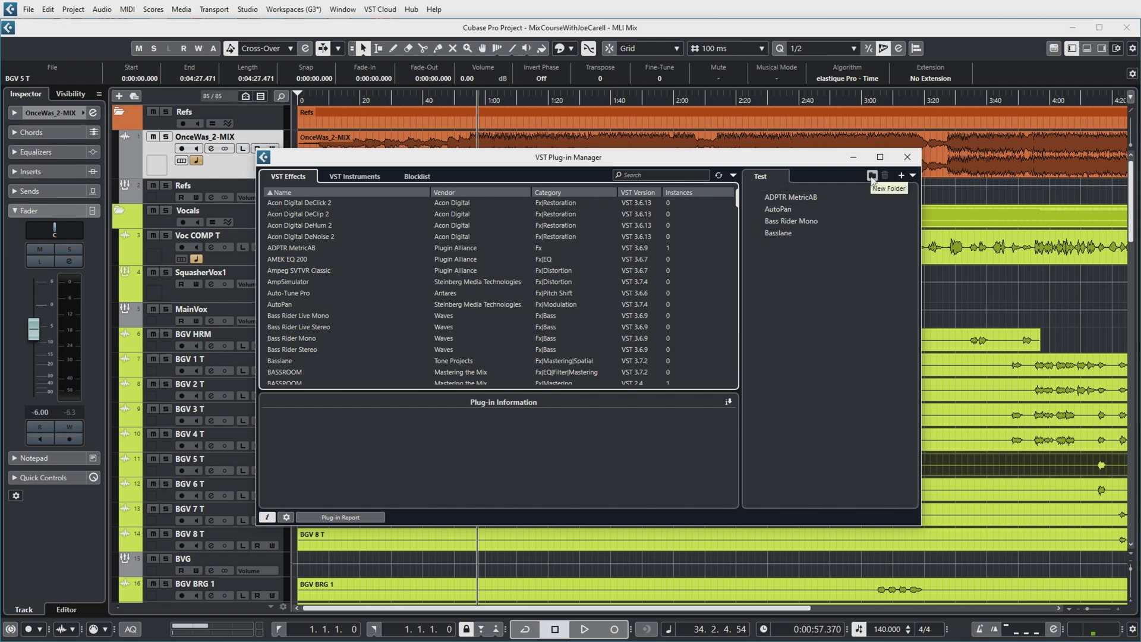
# Create Folder1 in the Test collection, move AutoPan into it, and open it
pyautogui.click(872, 176)
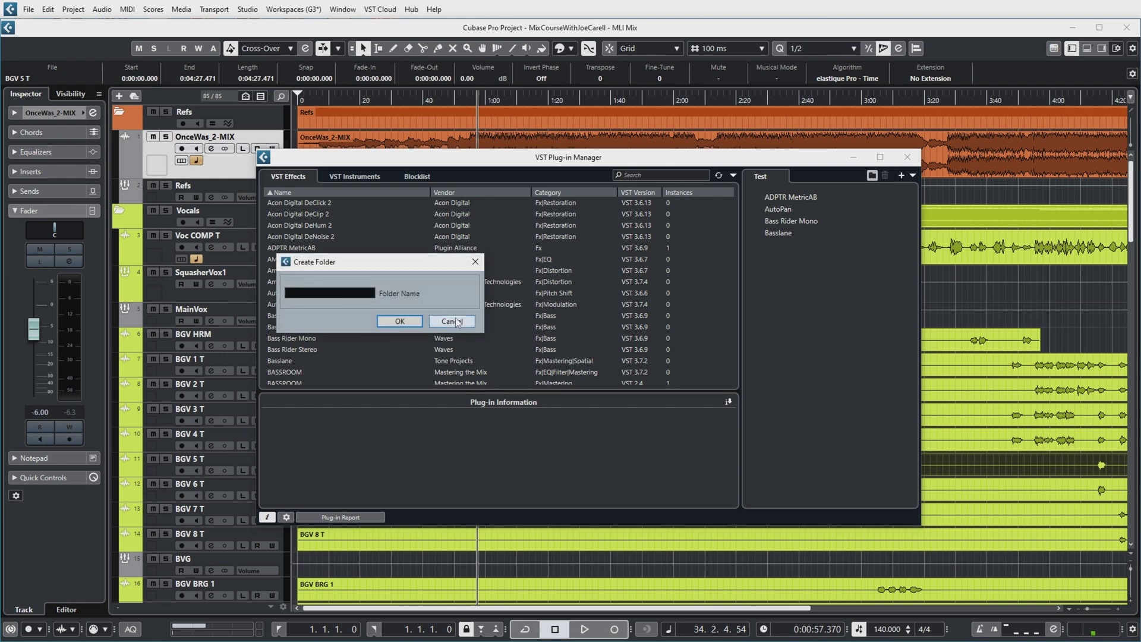
pyautogui.click(399, 321)
pyautogui.moveTo(778, 220)
pyautogui.mouseDown()
pyautogui.moveTo(767, 205)
pyautogui.moveTo(788, 201)
pyautogui.mouseUp()
pyautogui.doubleClick(788, 196)
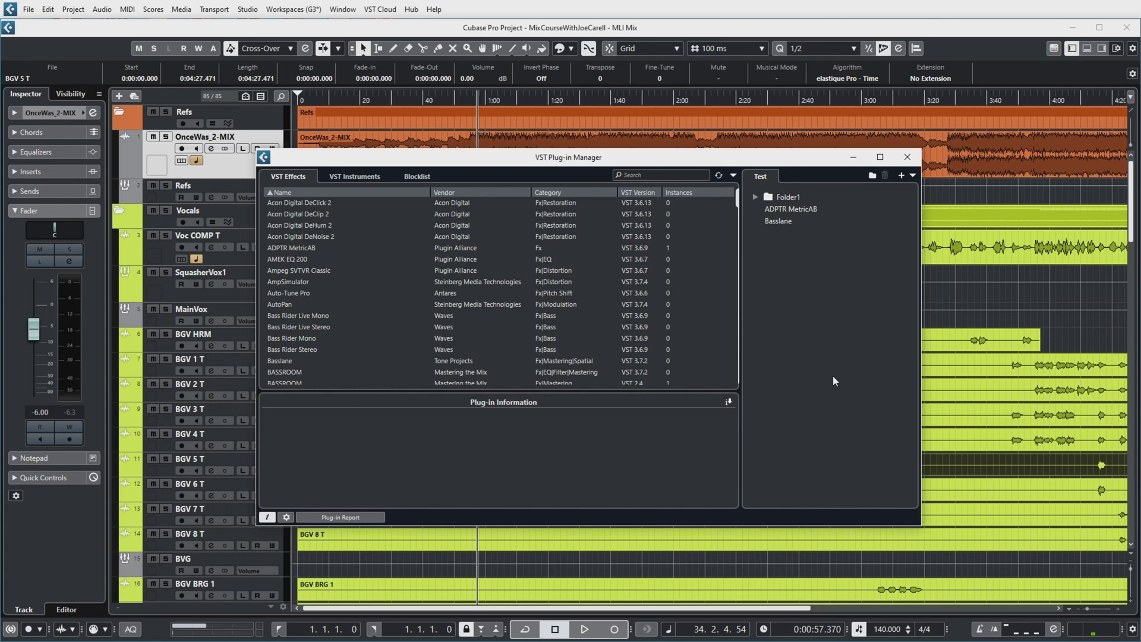
# Close the Plug-in Manager and open the first insert slot's plug-in chooser collections list
pyautogui.click(912, 175)
pyautogui.click(912, 156)
pyautogui.click(16, 171)
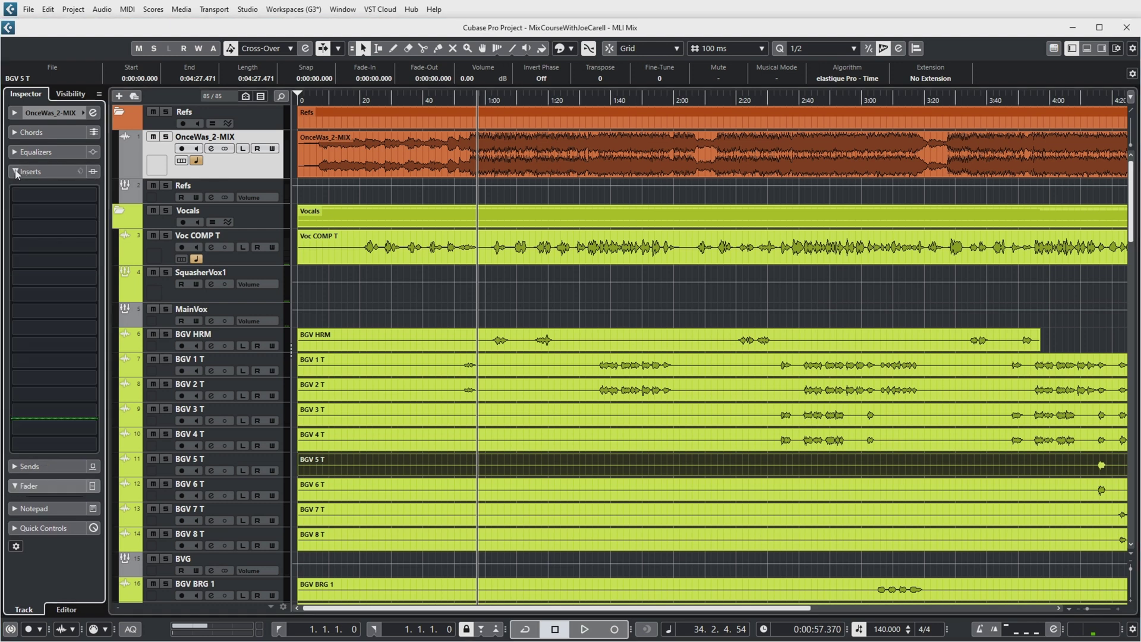
pyautogui.click(94, 196)
pyautogui.click(184, 199)
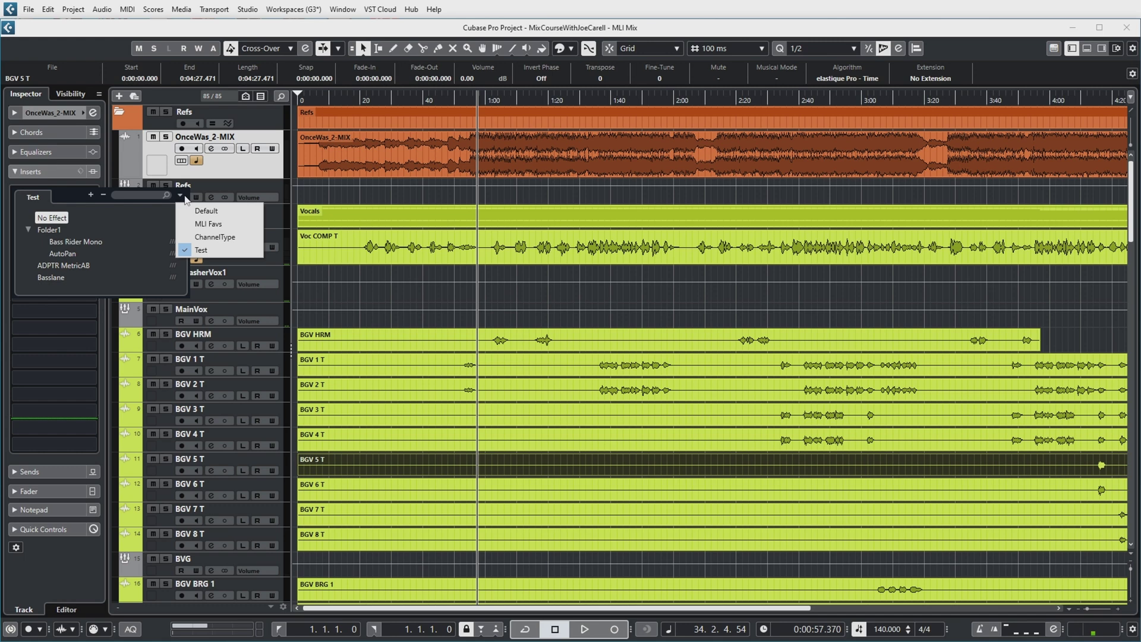
pyautogui.click(117, 221)
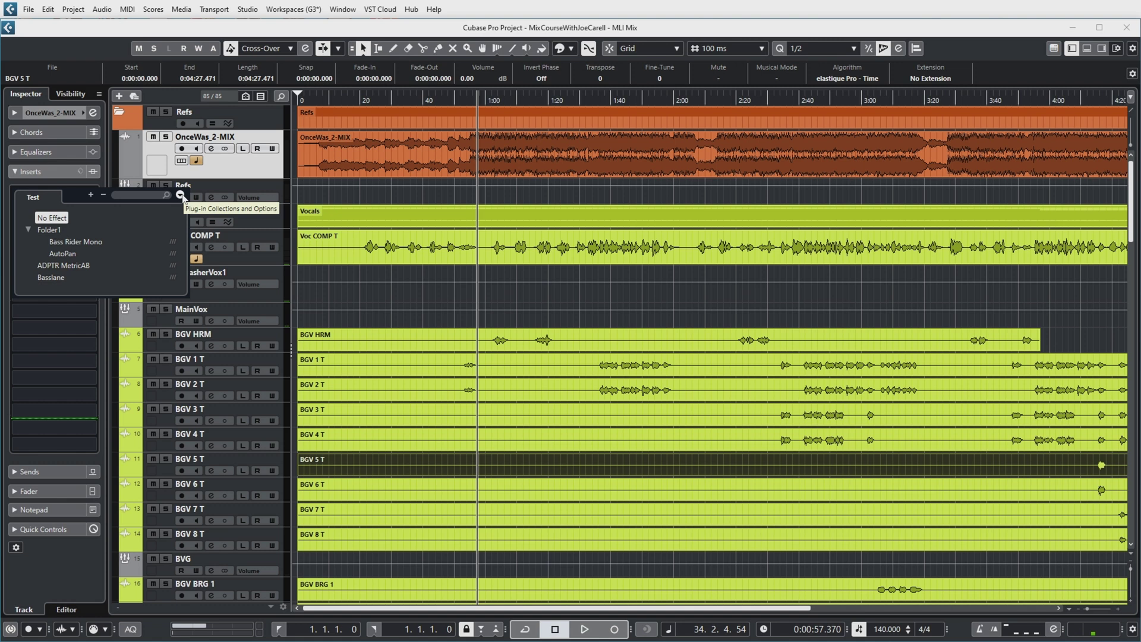
# Switch the insert plug-in chooser to the Default collection and sort it by vendor
pyautogui.click(180, 195)
pyautogui.click(202, 212)
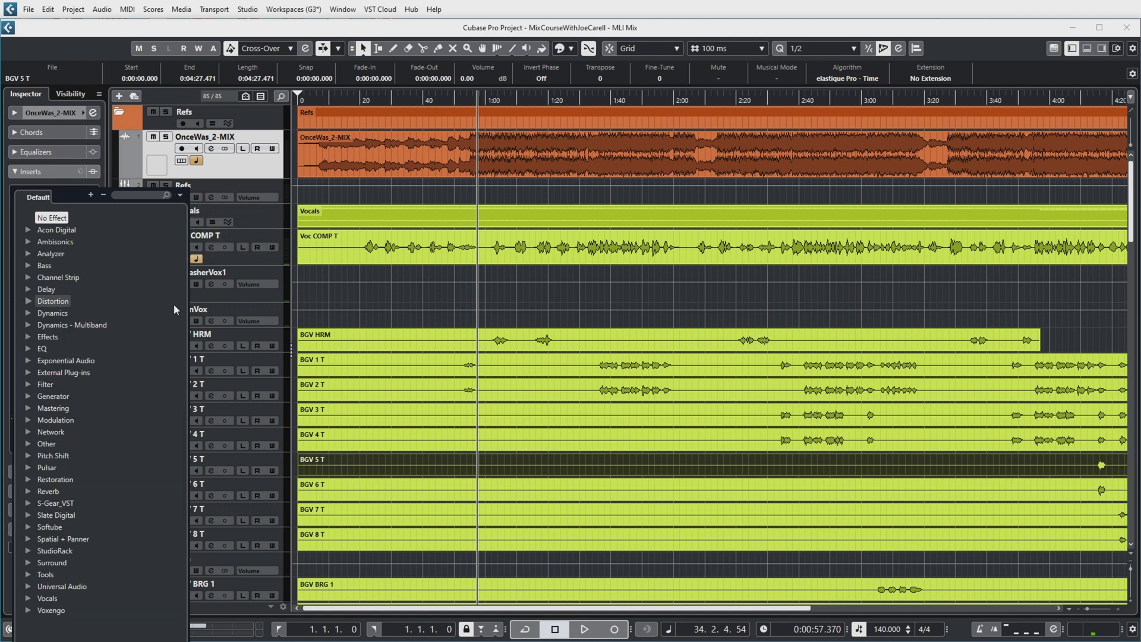
pyautogui.click(29, 230)
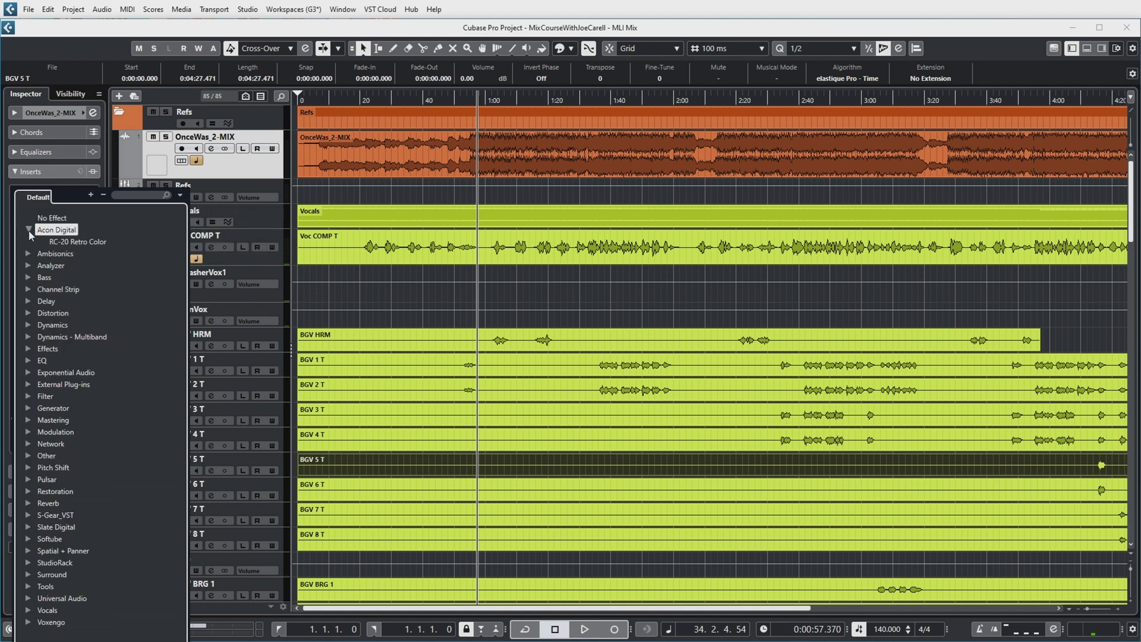
pyautogui.click(29, 230)
pyautogui.click(180, 196)
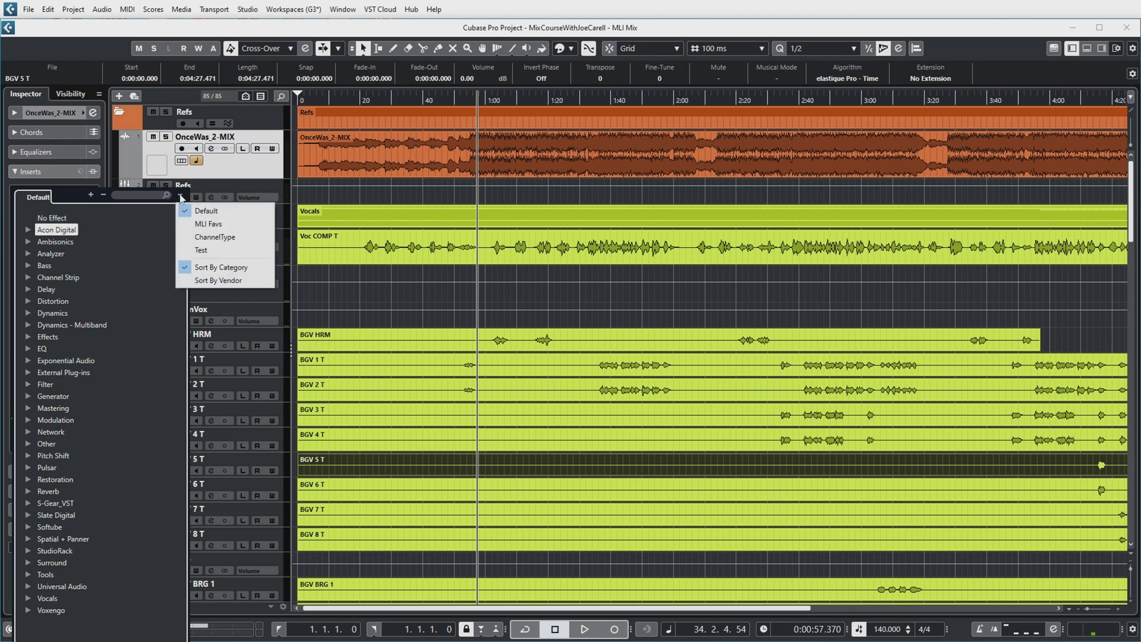
pyautogui.click(180, 195)
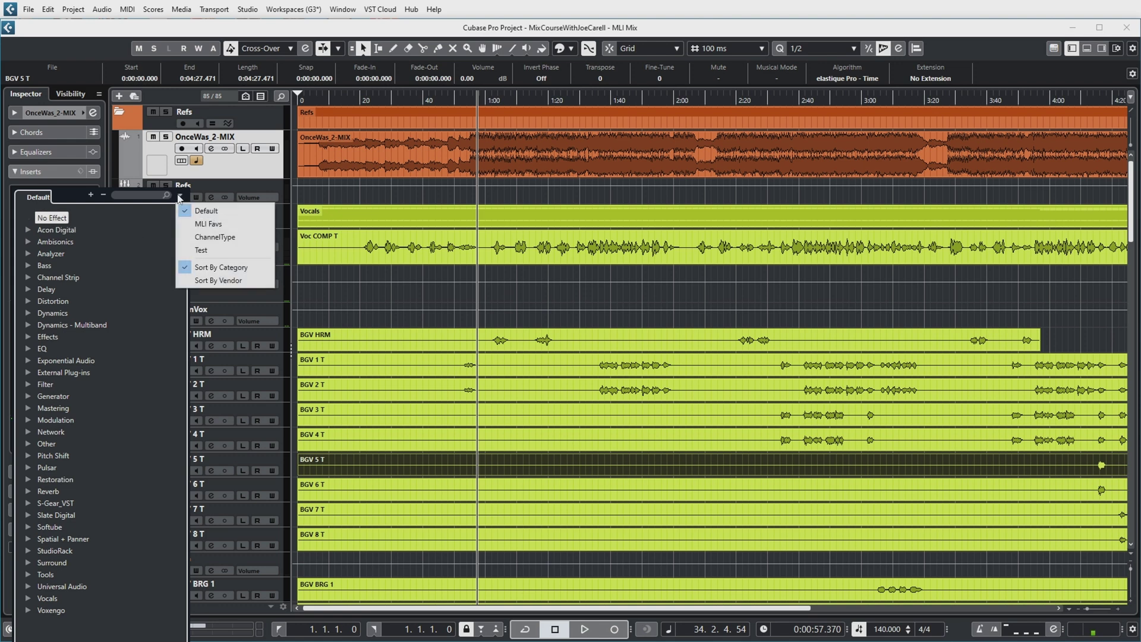
pyautogui.click(214, 280)
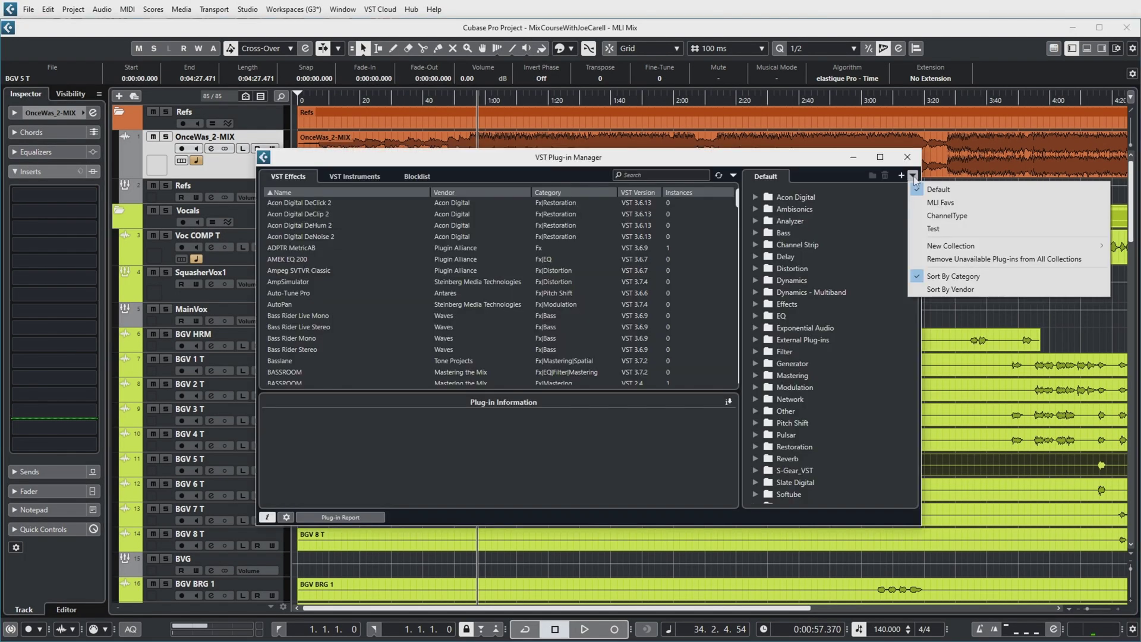
# Switch to the MLI Favs collection and expand its Amps, ChannelStrips and Compressors folders
pyautogui.click(949, 203)
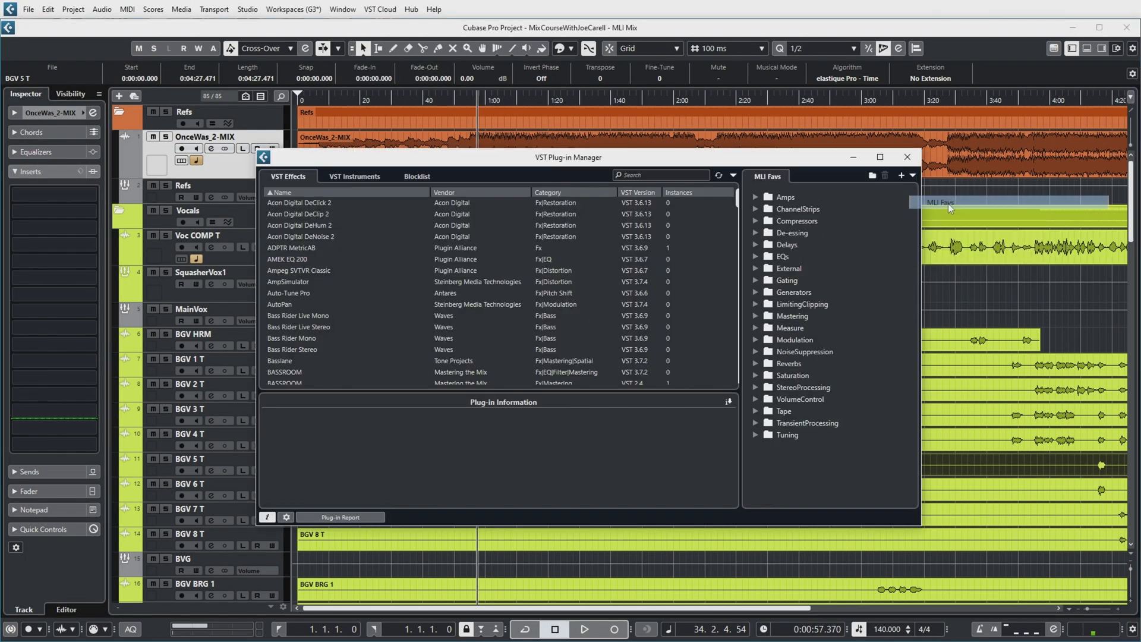
pyautogui.click(756, 197)
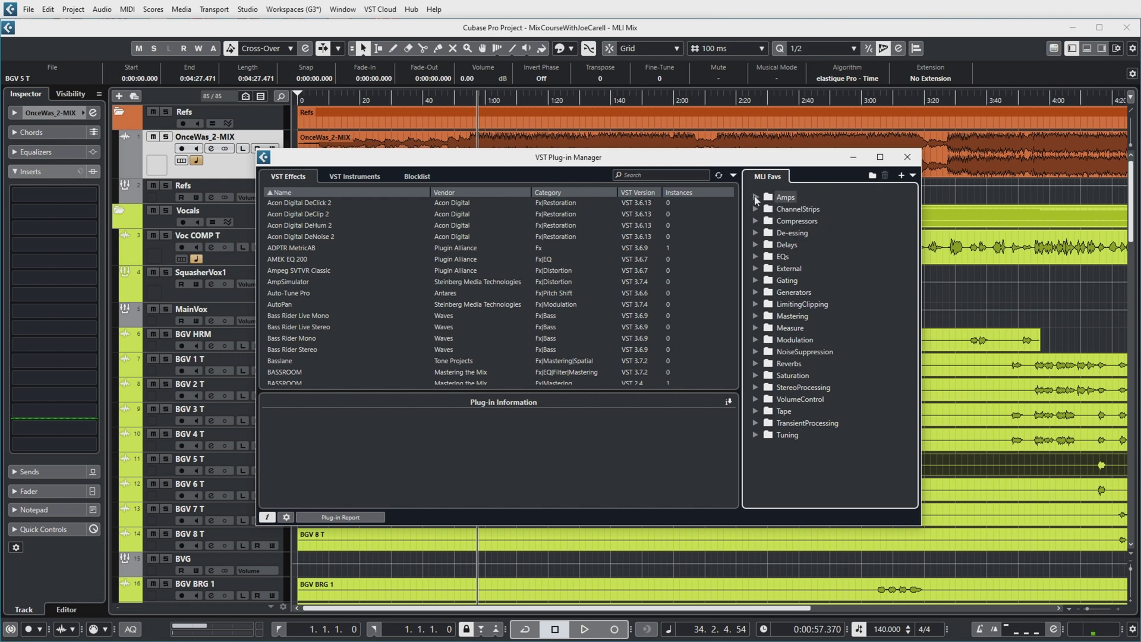
pyautogui.click(756, 232)
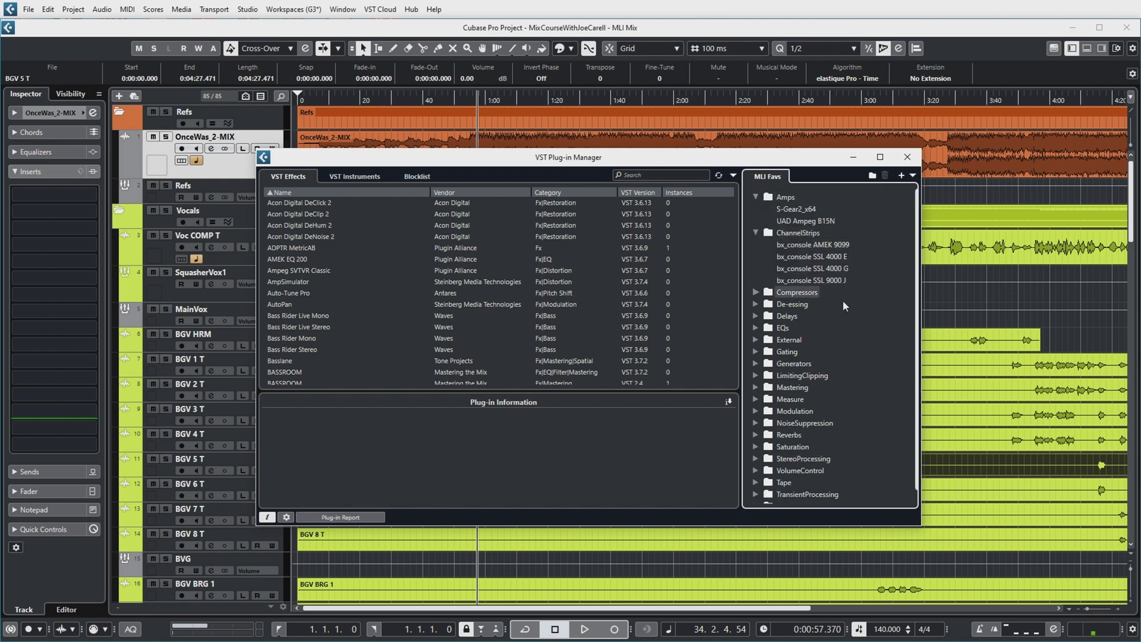
pyautogui.click(756, 292)
# Expand the De-essing, Gating and LimitingClipping folders further down the MLI Favs list
pyautogui.scroll(-3, 840, 288)
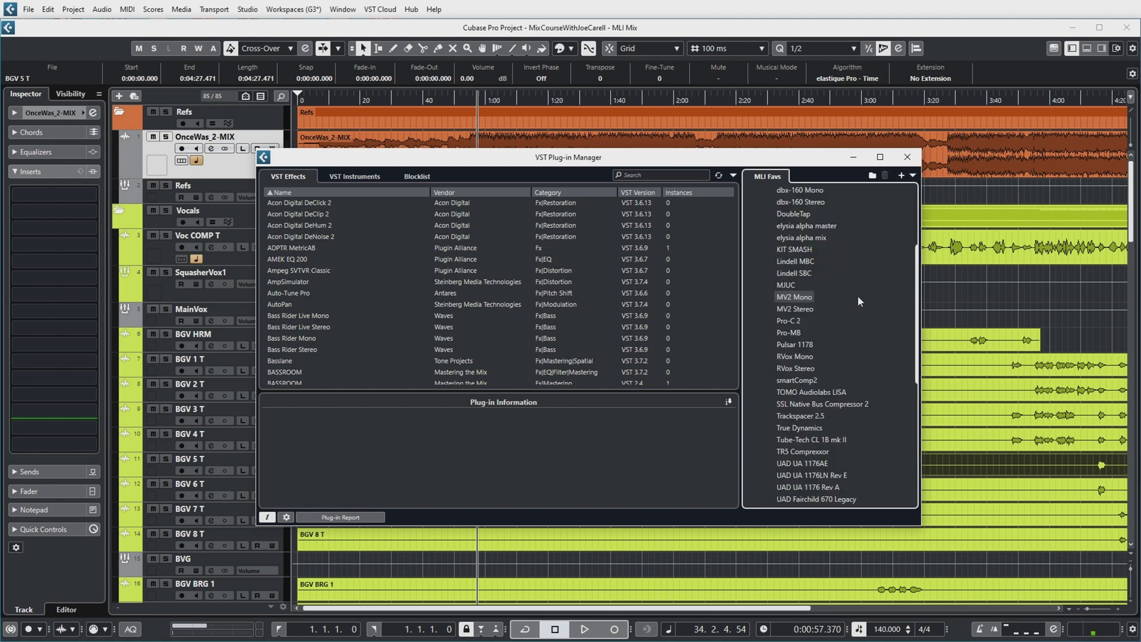
pyautogui.scroll(2, 844, 294)
pyautogui.scroll(-2, 844, 294)
pyautogui.scroll(-3, 849, 303)
pyautogui.scroll(-2, 855, 312)
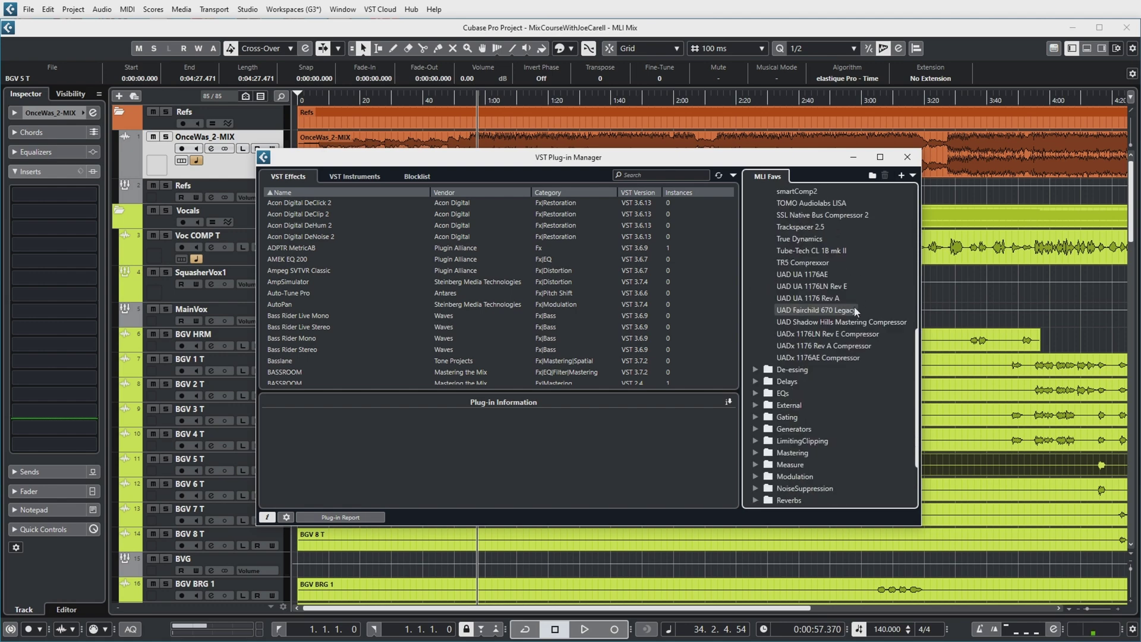
pyautogui.doubleClick(838, 368)
pyautogui.scroll(-3, 837, 360)
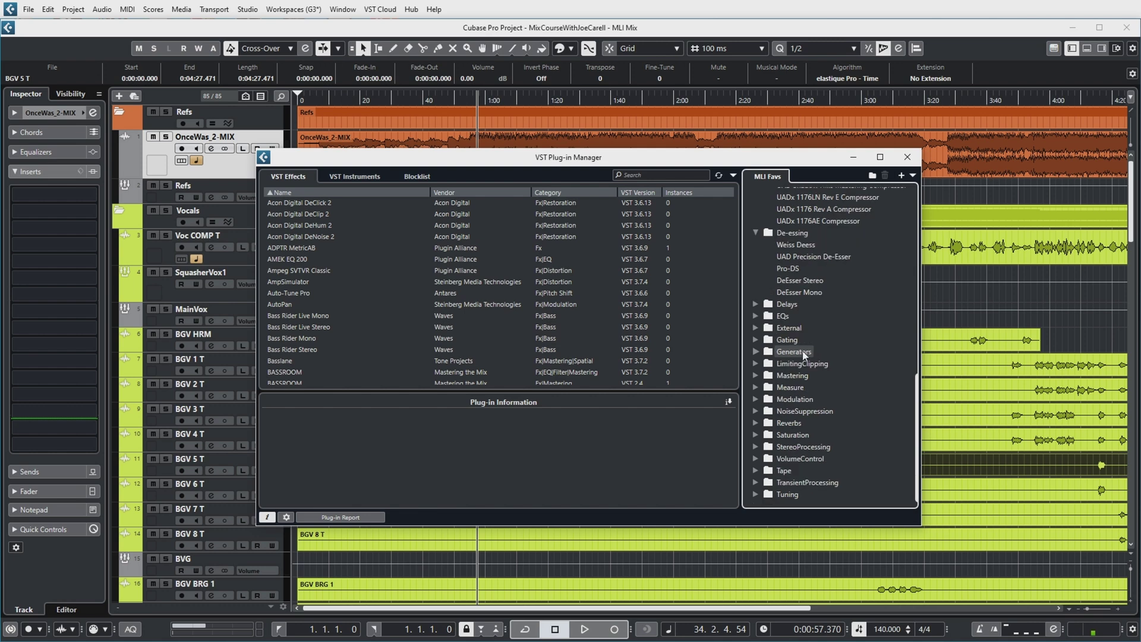
pyautogui.doubleClick(787, 339)
pyautogui.scroll(-1, 791, 333)
pyautogui.doubleClick(802, 364)
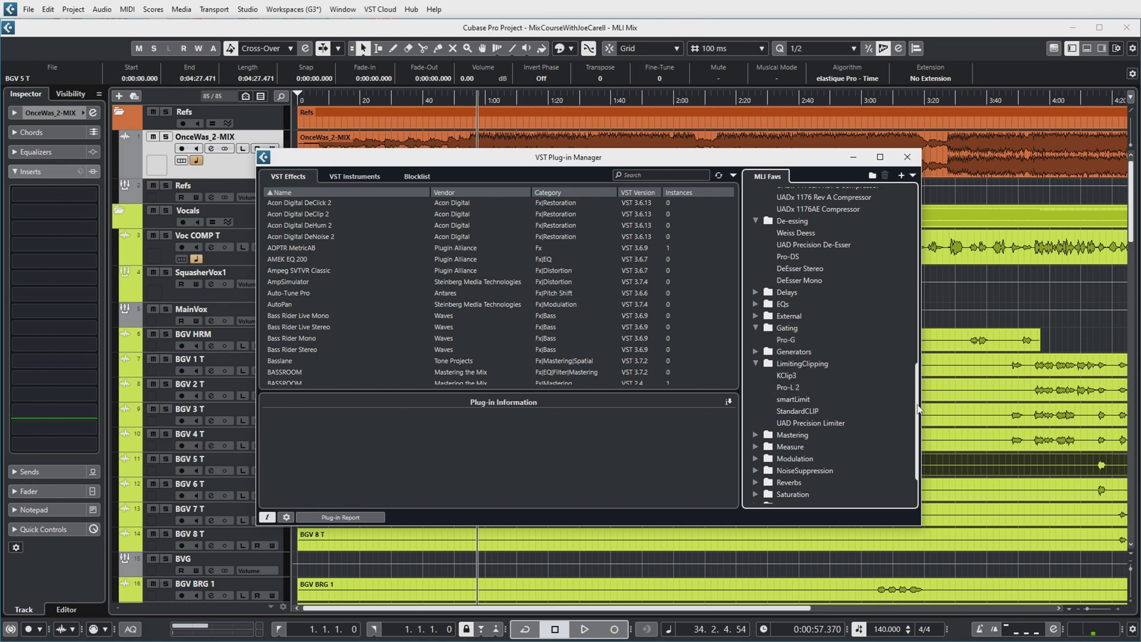
pyautogui.moveTo(918, 409); pyautogui.dragTo(922, 259)
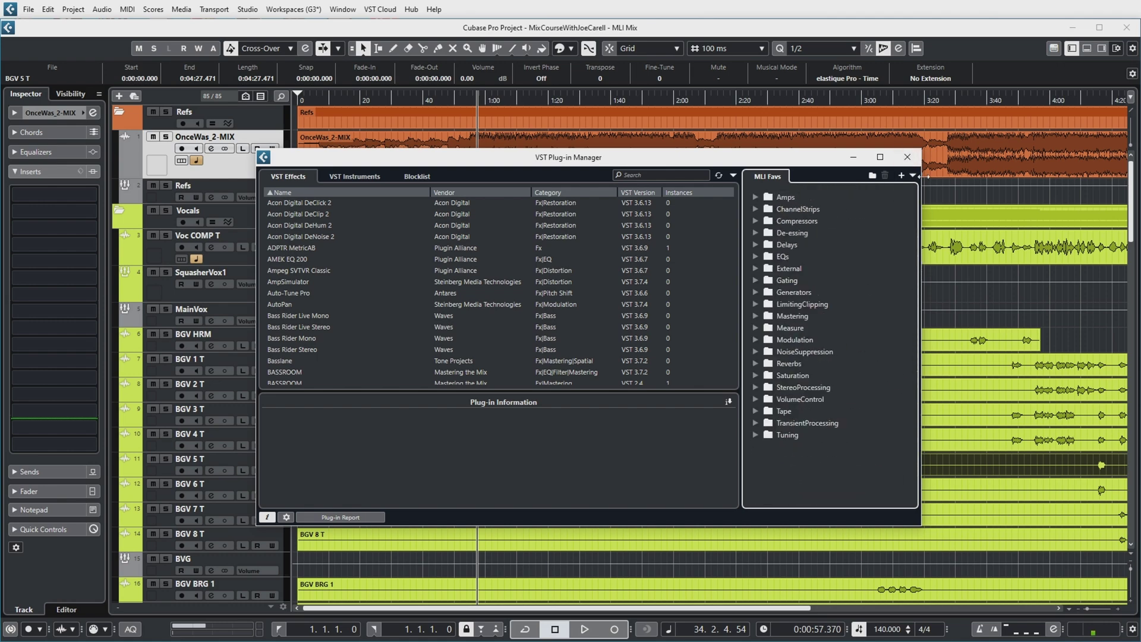
# Switch to the ChannelType collection, expand Vocals and select Weiss Deess
pyautogui.click(913, 176)
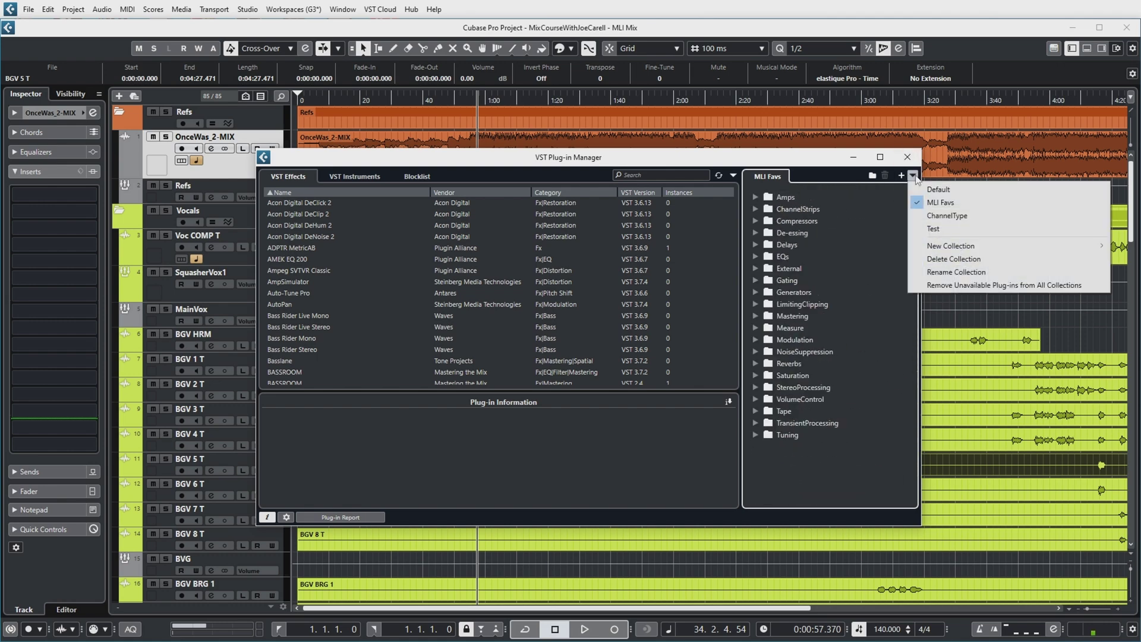
pyautogui.click(946, 216)
pyautogui.click(755, 198)
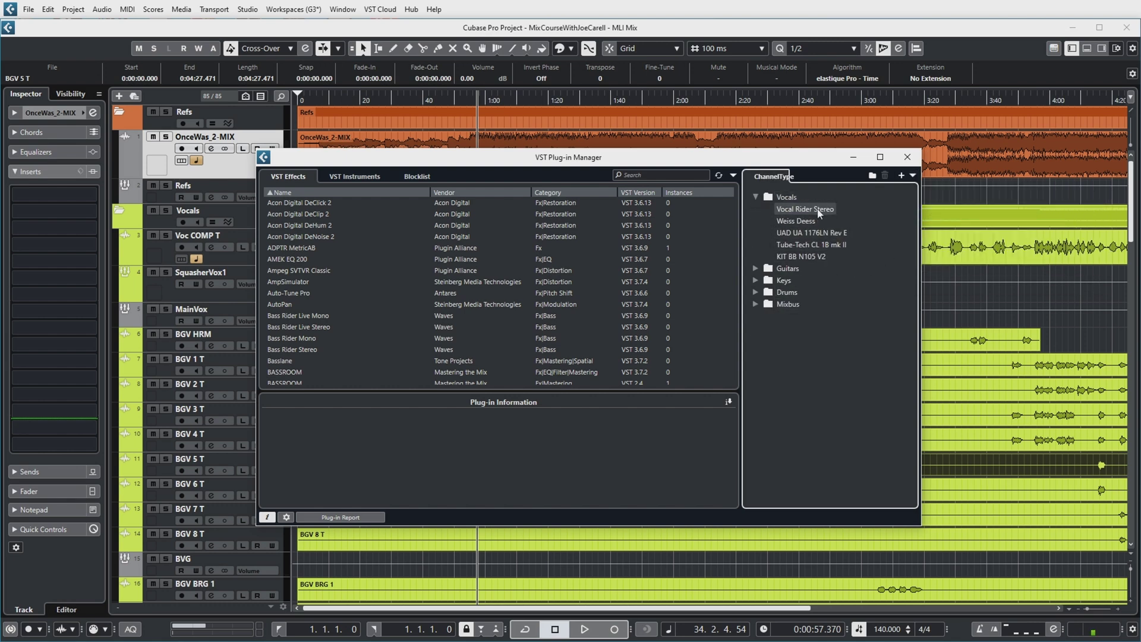
pyautogui.click(810, 222)
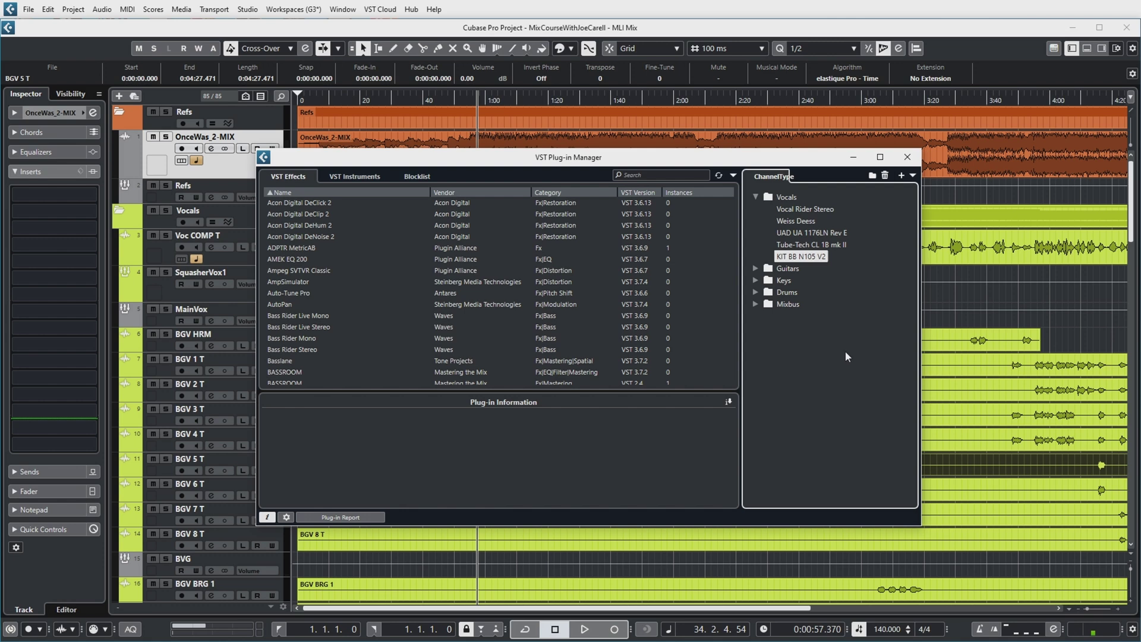
# Expand the Guitars, Keys, Drums (Snare, Kick, Drumbus) and Mixbus folders
pyautogui.click(755, 268)
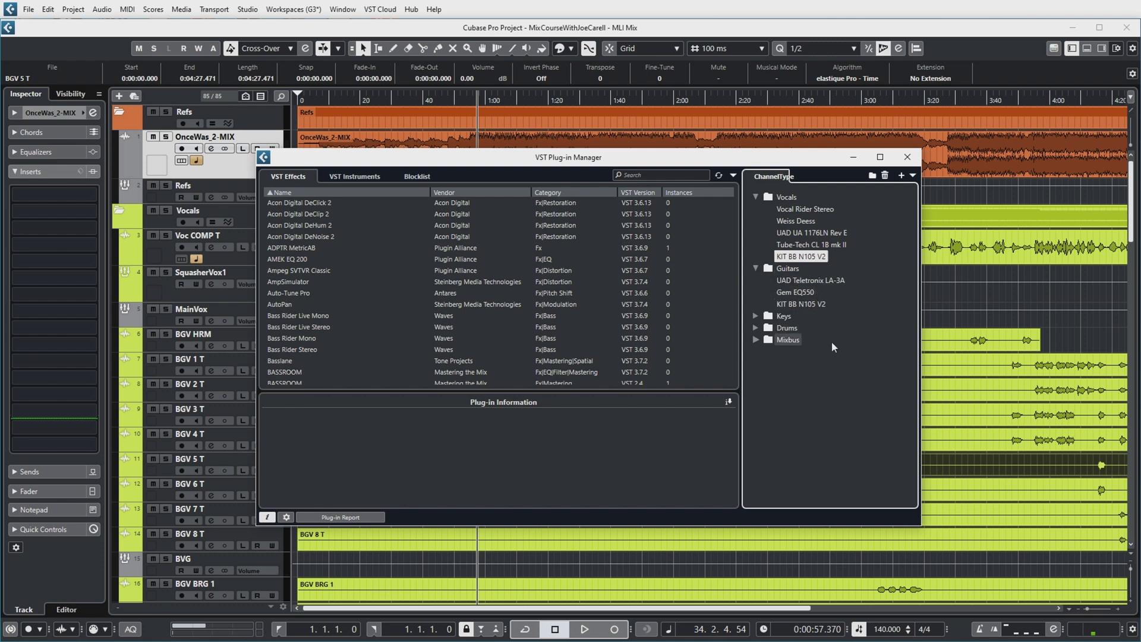
pyautogui.click(755, 317)
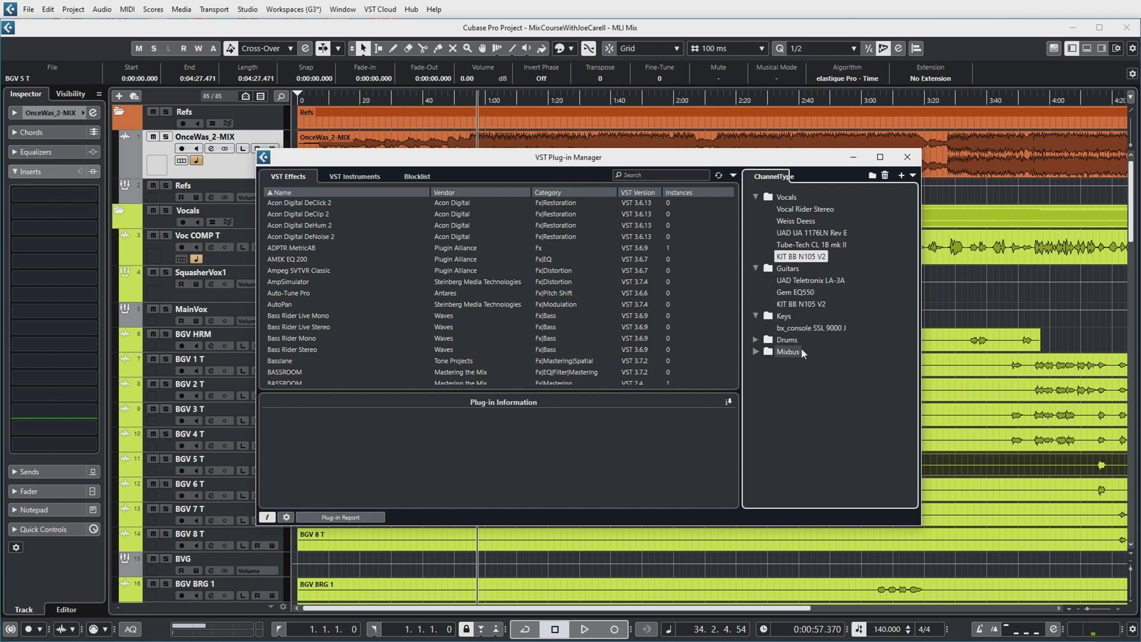
pyautogui.click(756, 340)
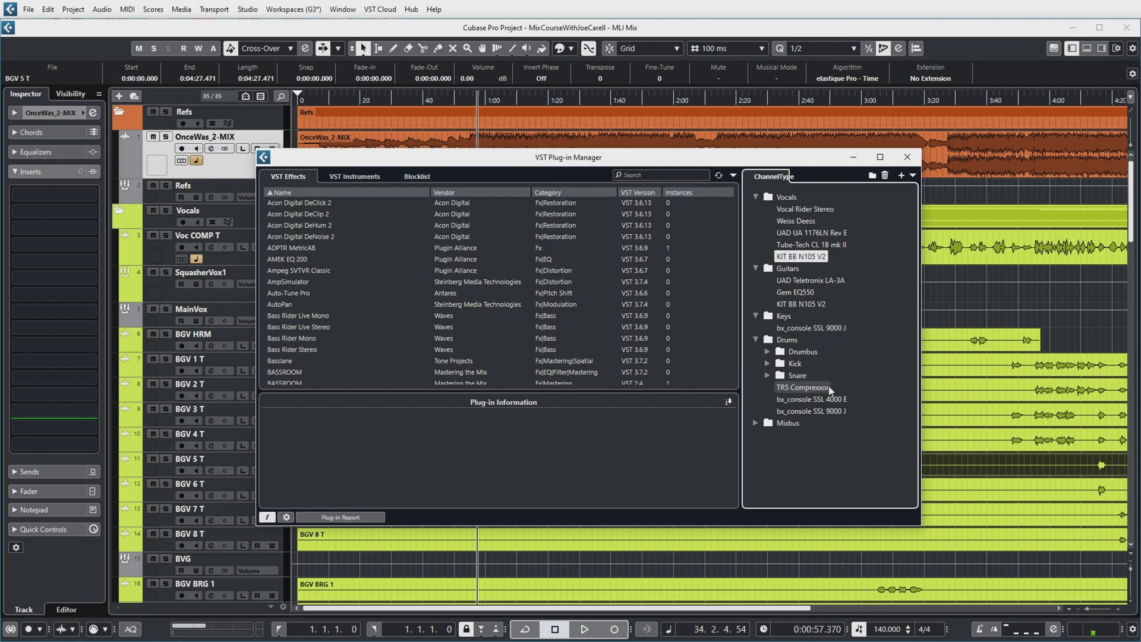
pyautogui.click(767, 376)
pyautogui.click(768, 363)
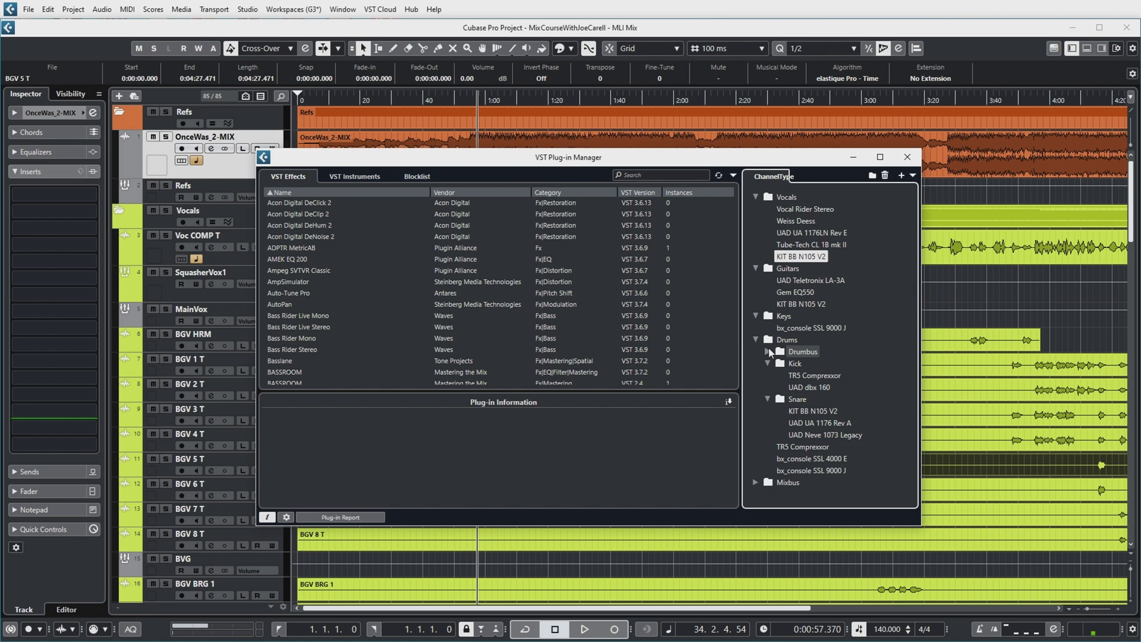
pyautogui.click(768, 352)
pyautogui.scroll(-1, 854, 380)
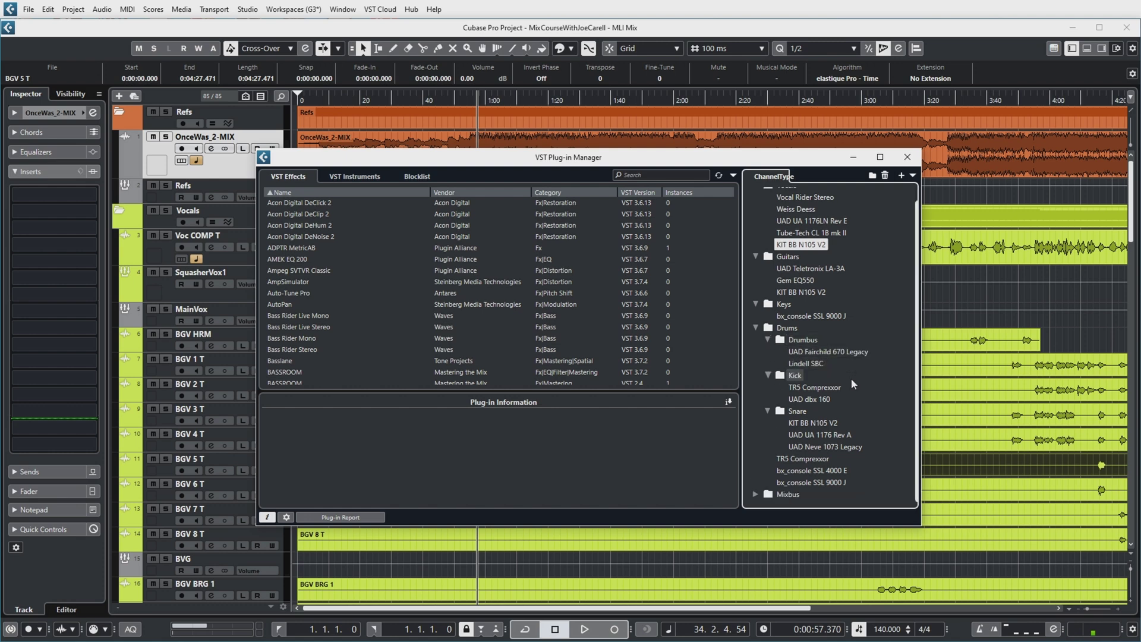
pyautogui.click(756, 495)
pyautogui.scroll(-1, 832, 381)
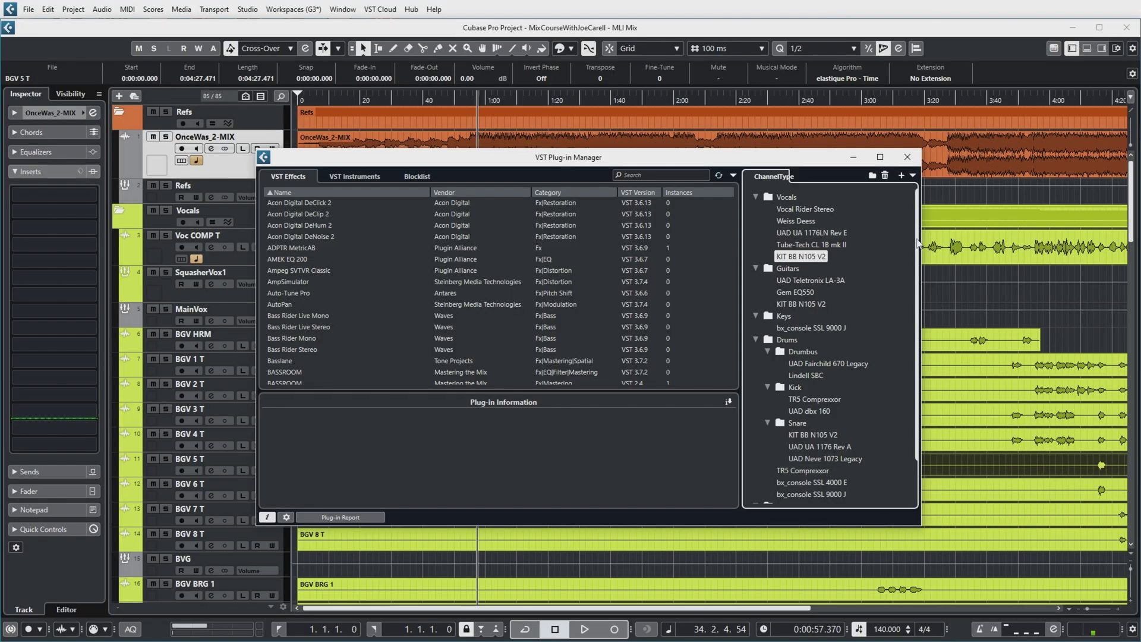
pyautogui.scroll(-3, 915, 243)
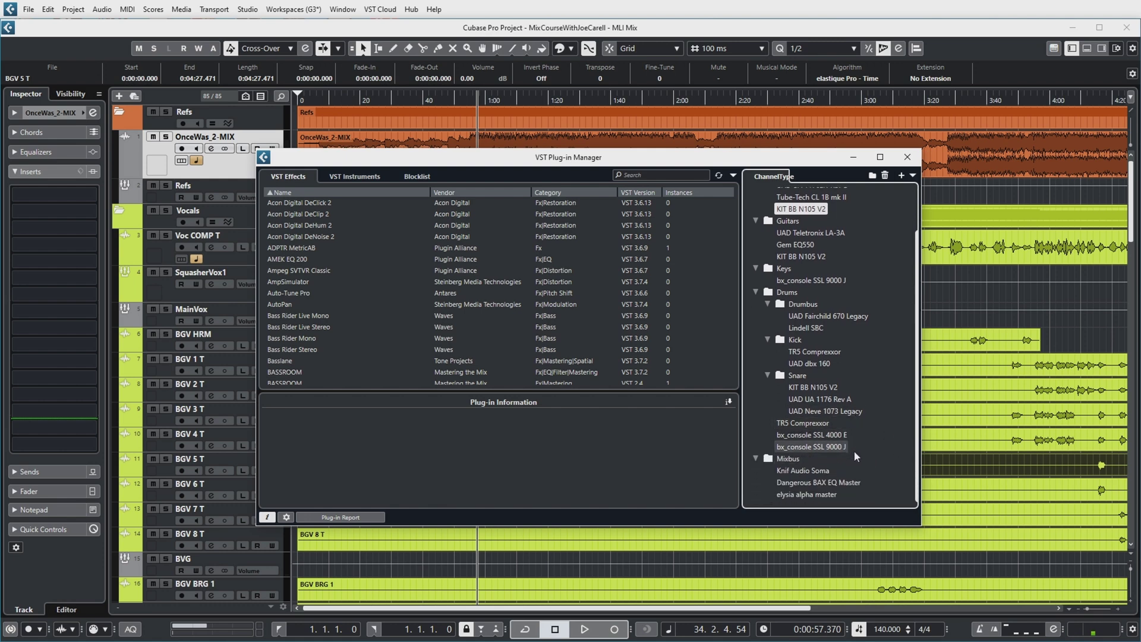
pyautogui.click(820, 390)
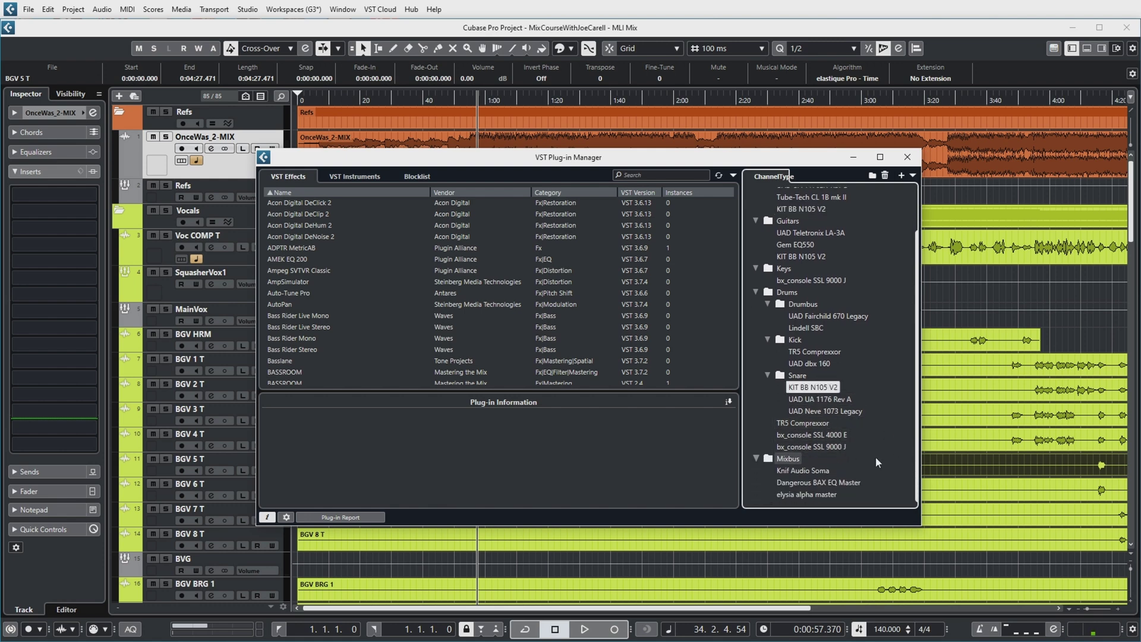